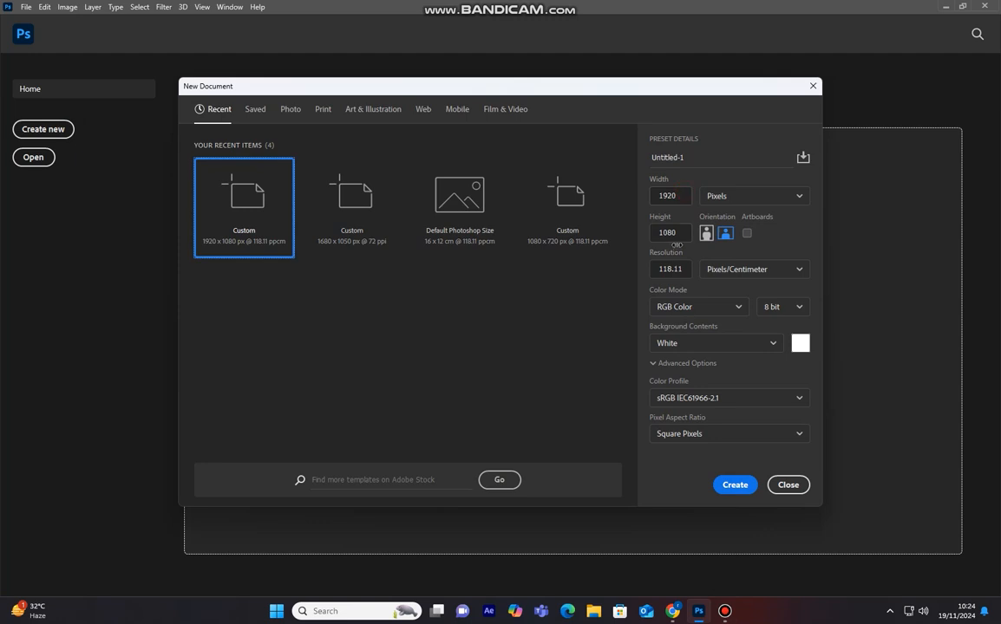
Create a 1920 x 1080 px RGB document with a white background and a resolution of 300 pixels/centimeter.
click(685, 271)
key(BackSpace)
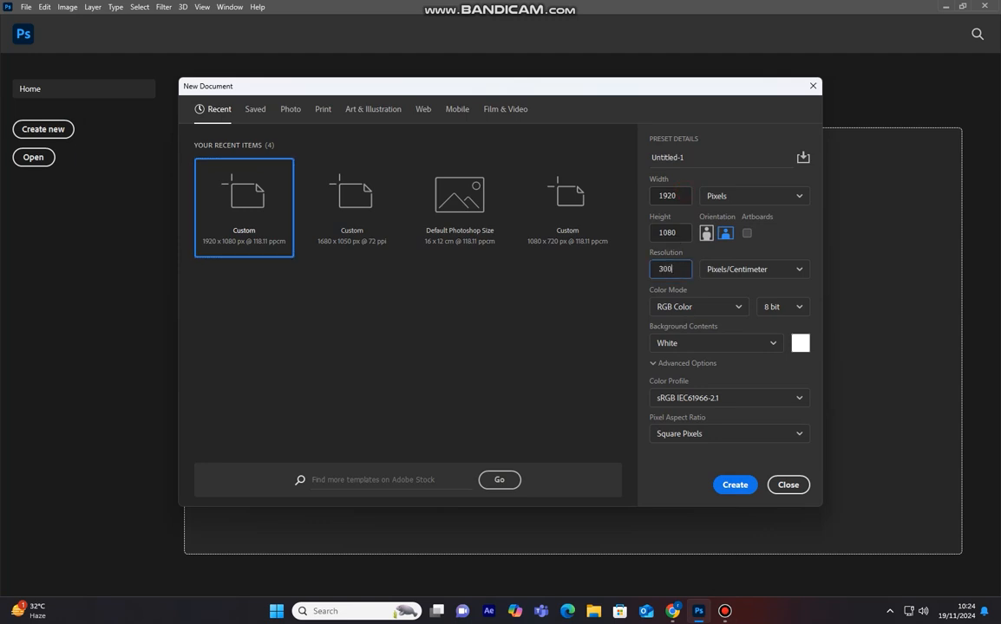
click(737, 485)
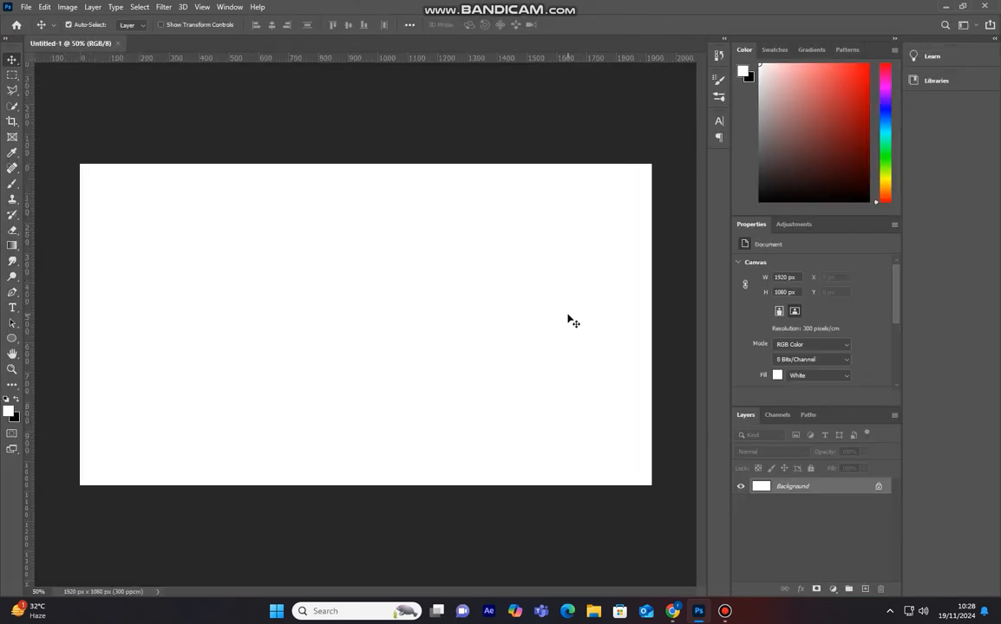
Set up the Polygon tool in Shape mode with 3 sides and a solid 24 px black stroke.
click(12, 339)
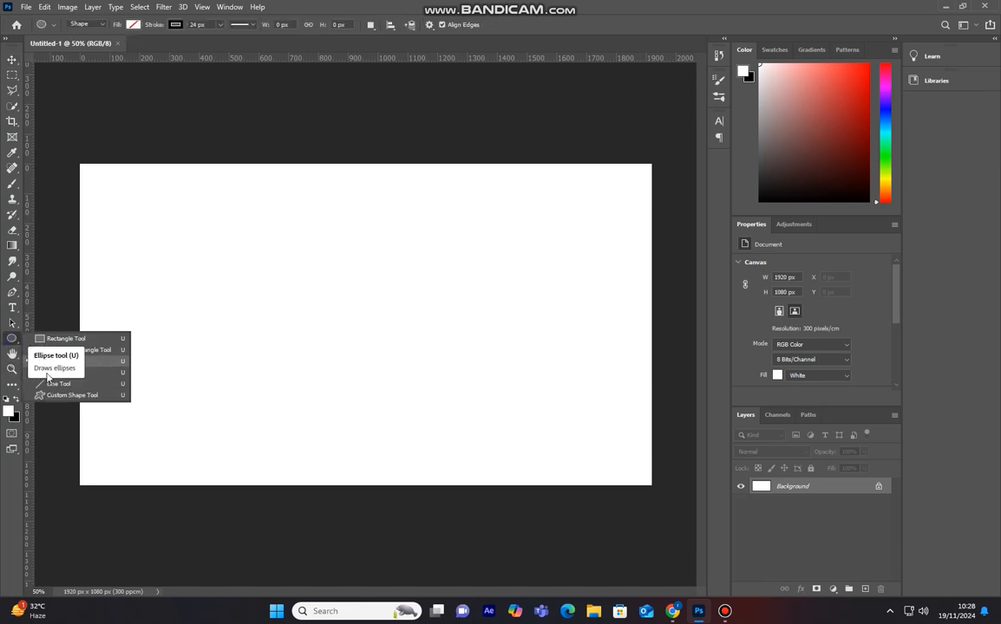
click(75, 375)
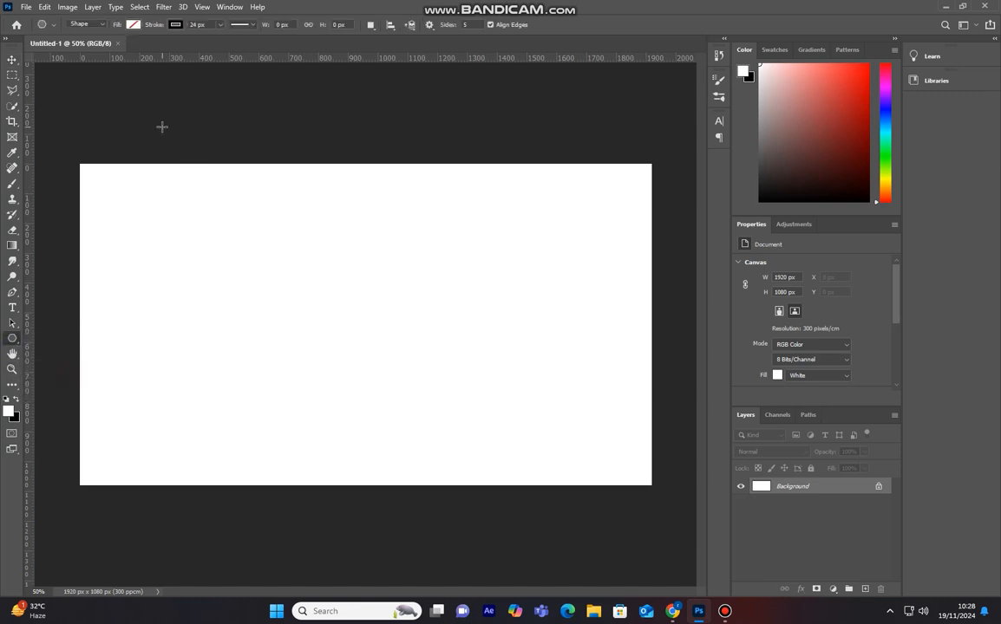
click(134, 24)
click(90, 88)
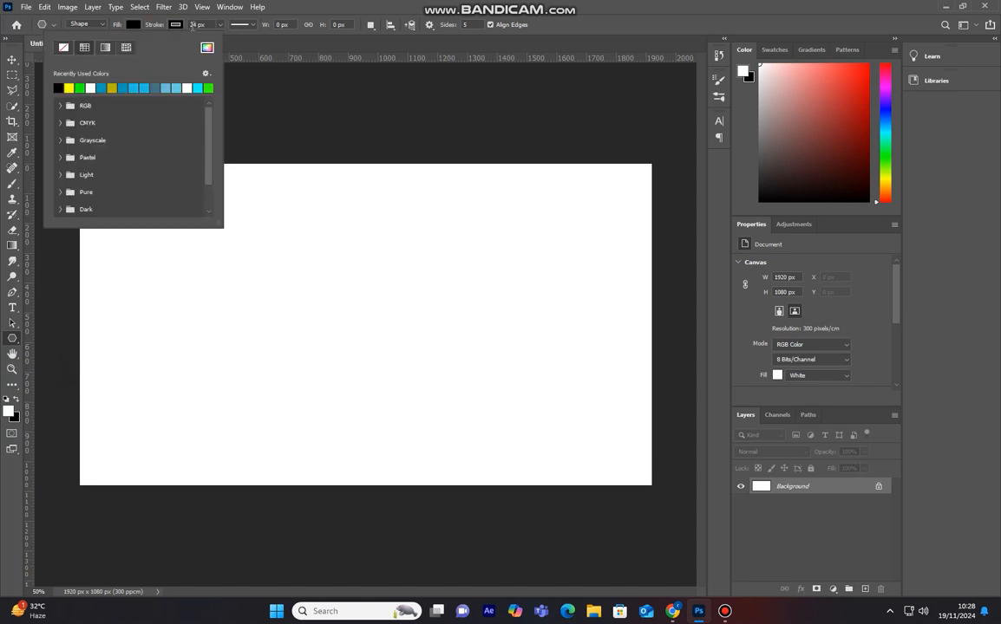
click(196, 25)
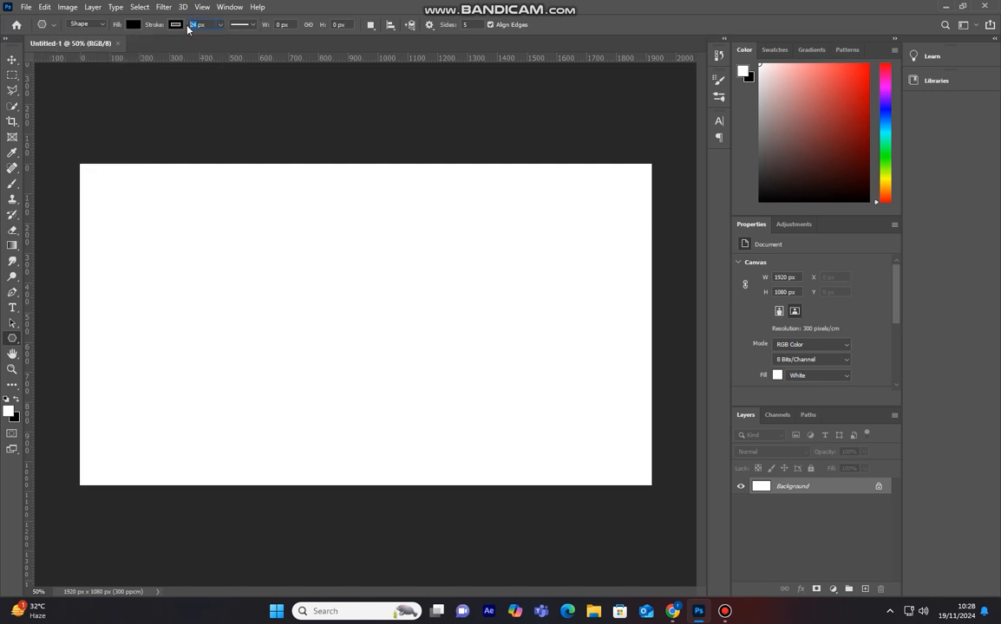
click(245, 25)
click(245, 65)
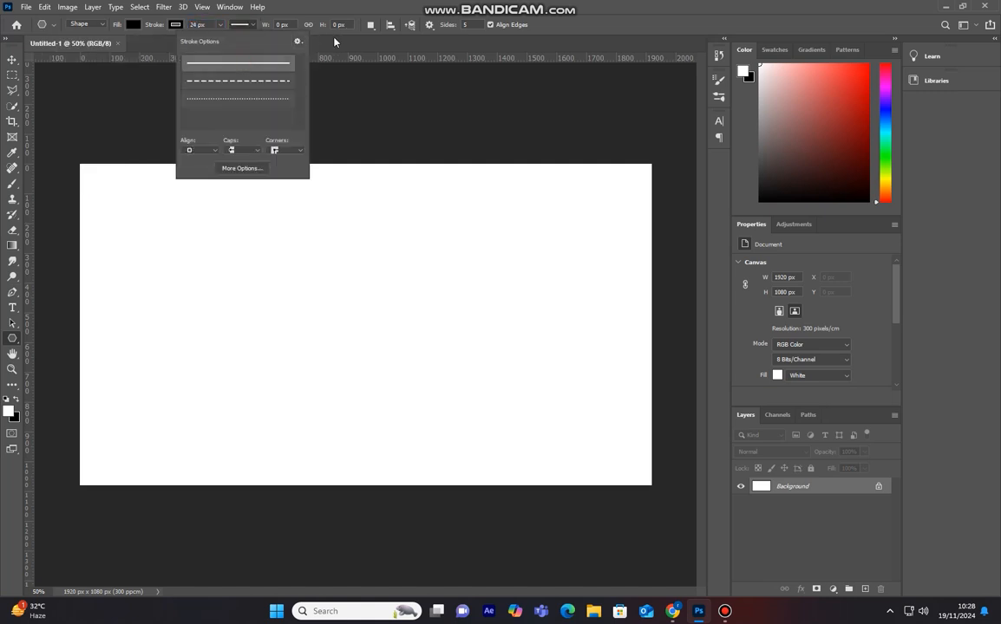
click(335, 42)
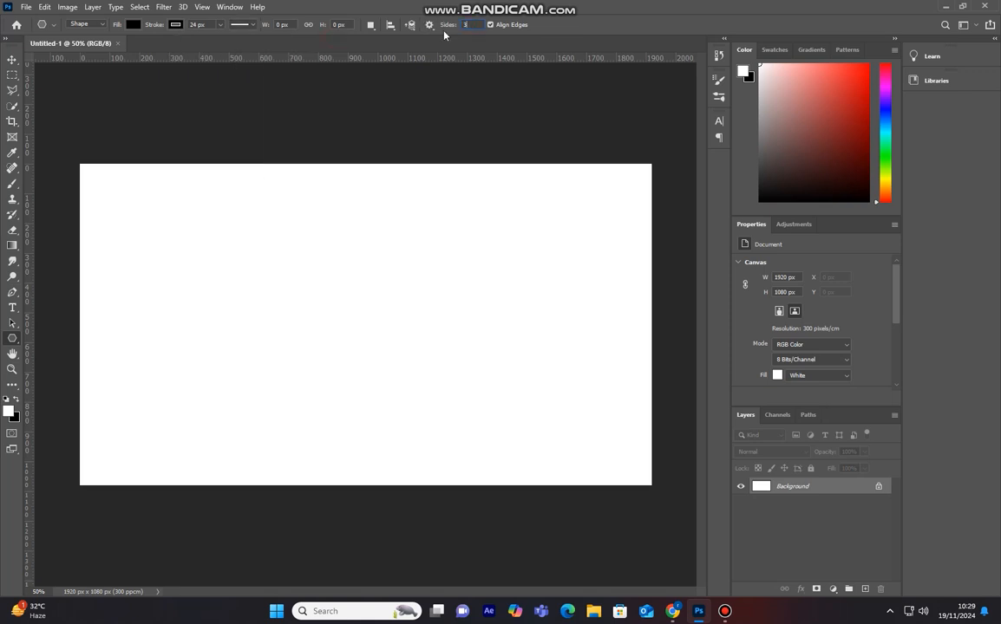
Draw a large downward-pointing triangle outline with no fill across the middle of the canvas, spanning most of its height.
click(133, 25)
click(63, 50)
click(266, 50)
mouse_move(310, 237)
mouse_down()
mouse_move(368, 423)
mouse_move(301, 422)
mouse_move(310, 470)
mouse_move(356, 460)
mouse_up()
Align the triangle with the background layer so it is centered horizontally and vertically on the canvas.
click(12, 59)
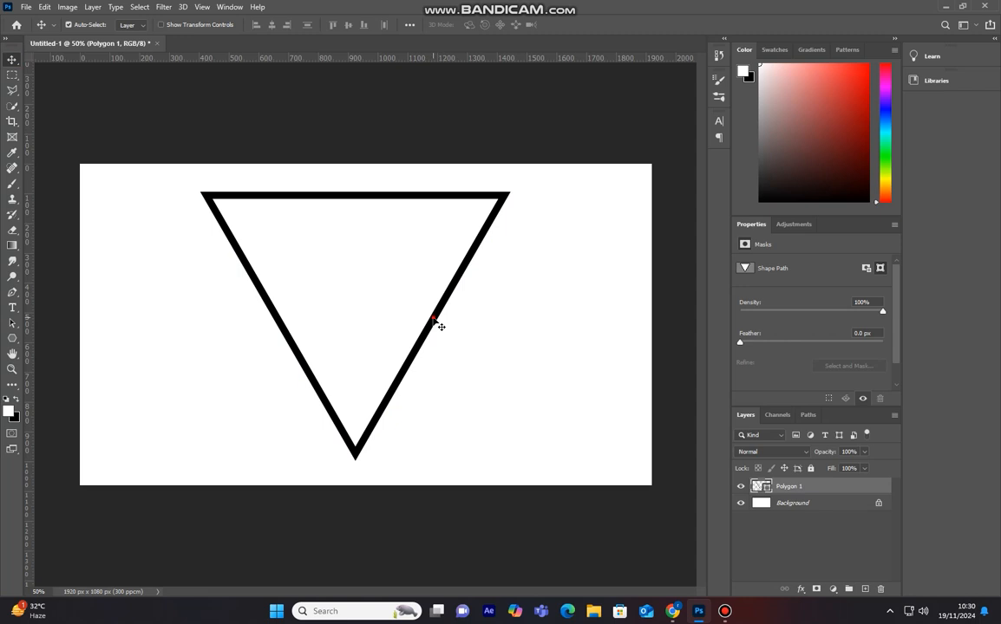
drag(438, 321, 437, 331)
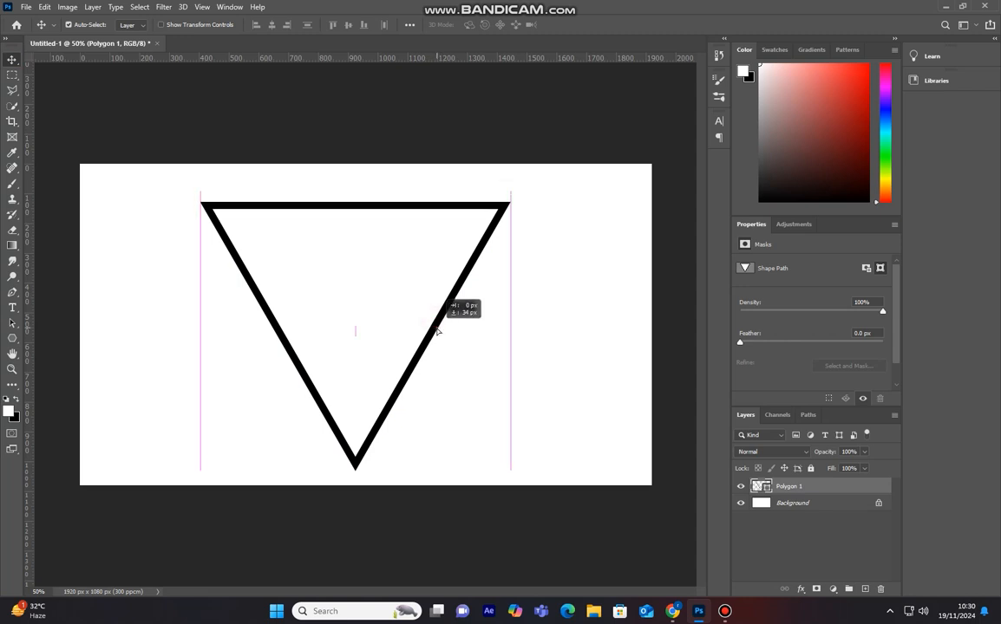
drag(437, 332, 437, 332)
click(407, 139)
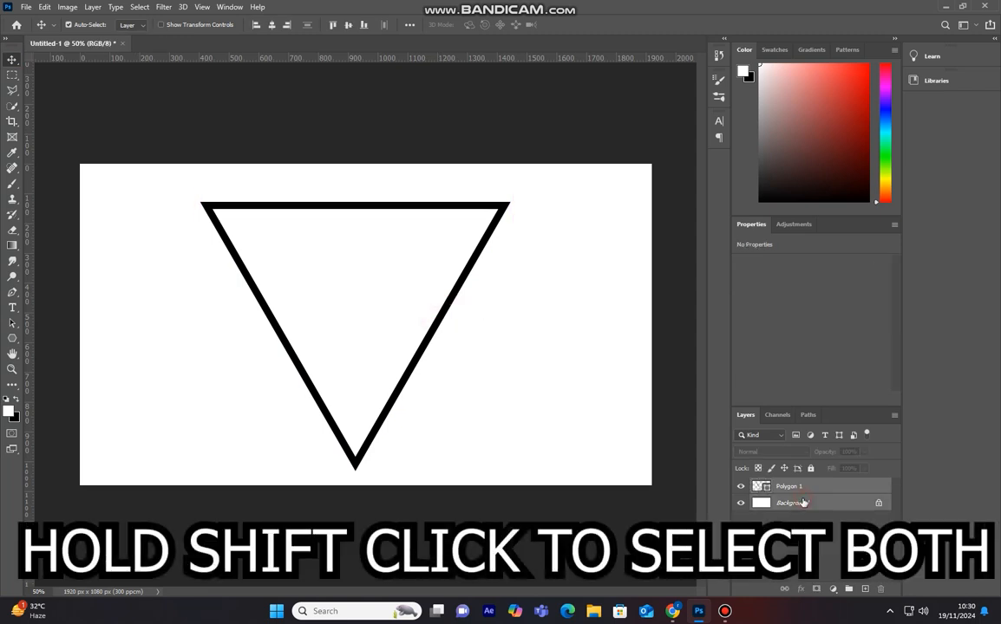
click(271, 25)
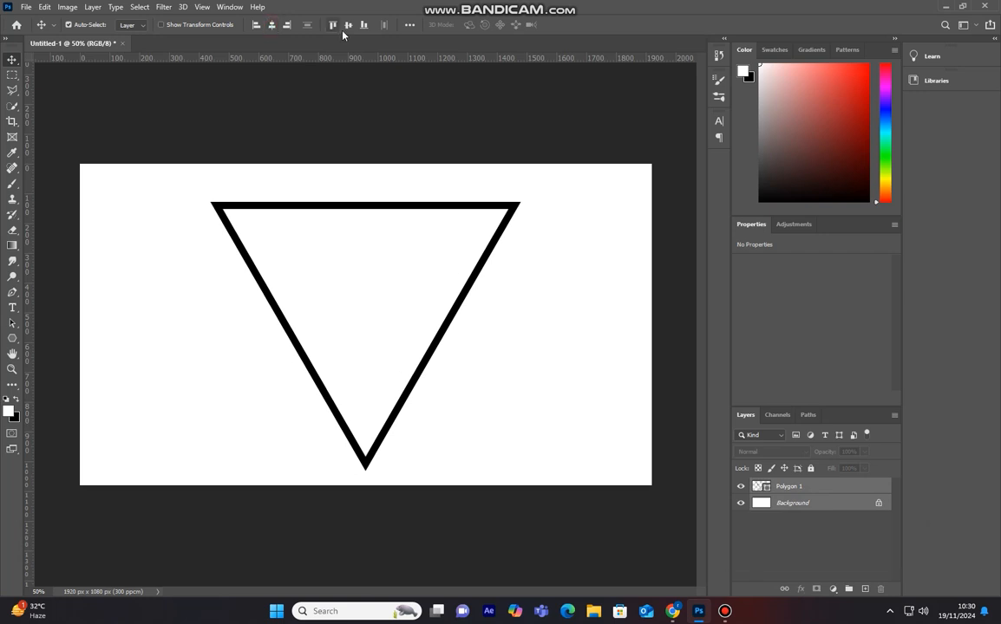
click(347, 26)
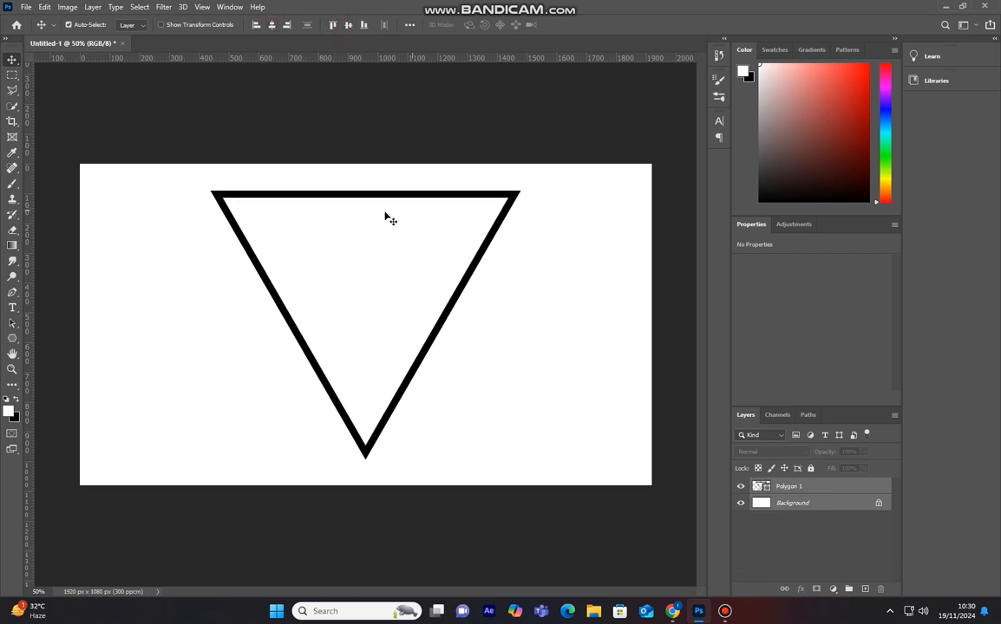
Scale the triangle down around its center to about 95% with Free Transform and realign it to the canvas center.
scroll(457, 310, down, 2)
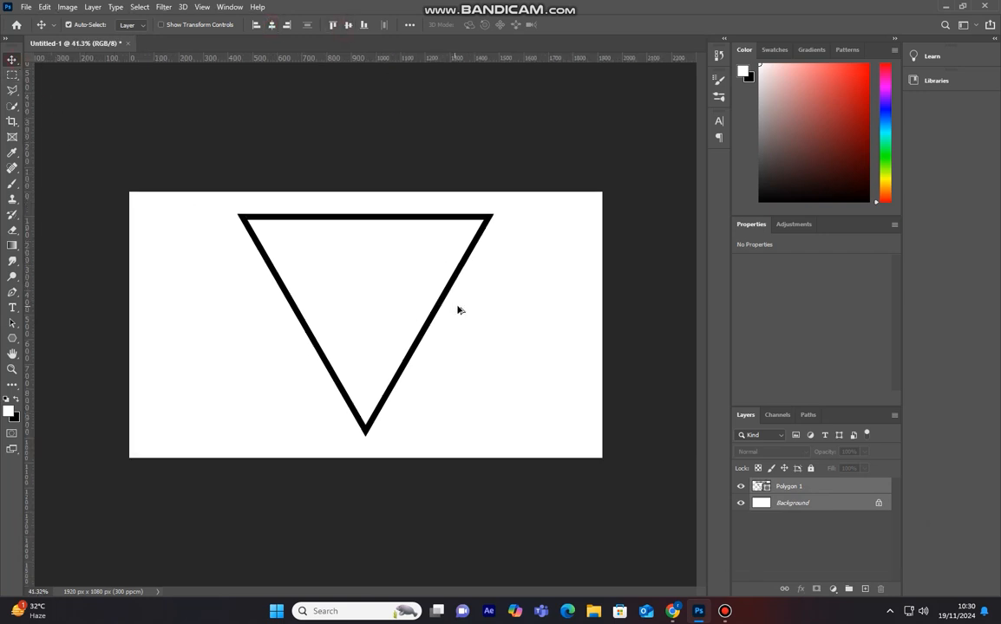
scroll(458, 310, up, 1)
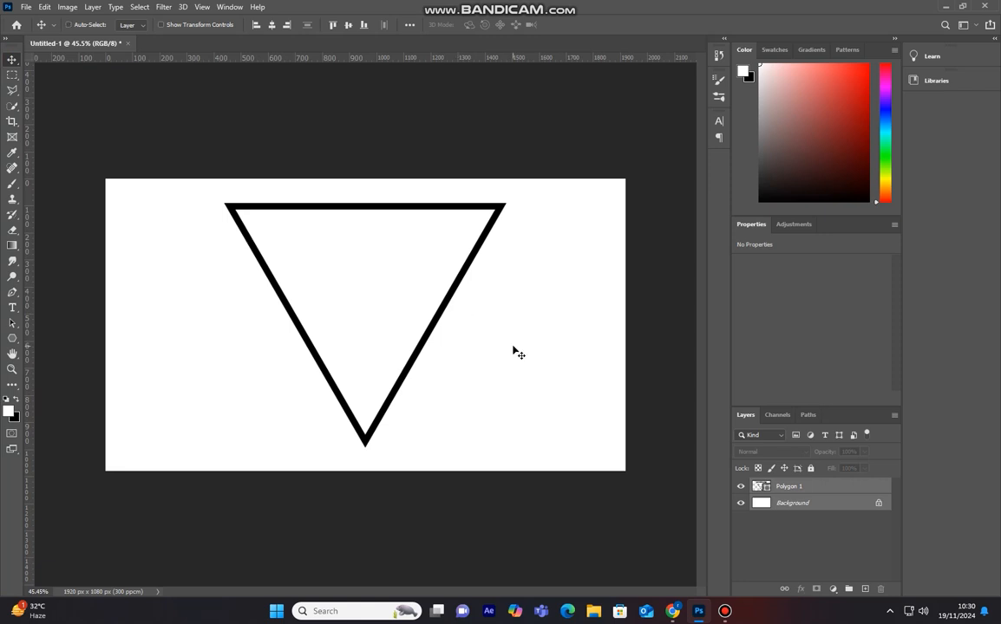
key(ctrl+t)
click(469, 226)
click(820, 486)
key(ctrl+t)
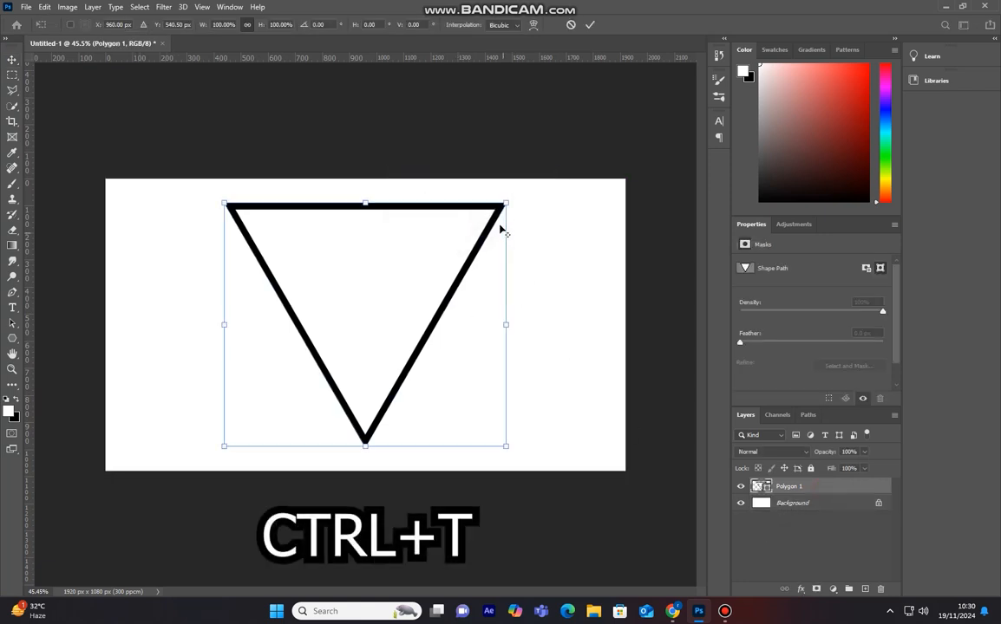
drag(507, 201, 501, 208)
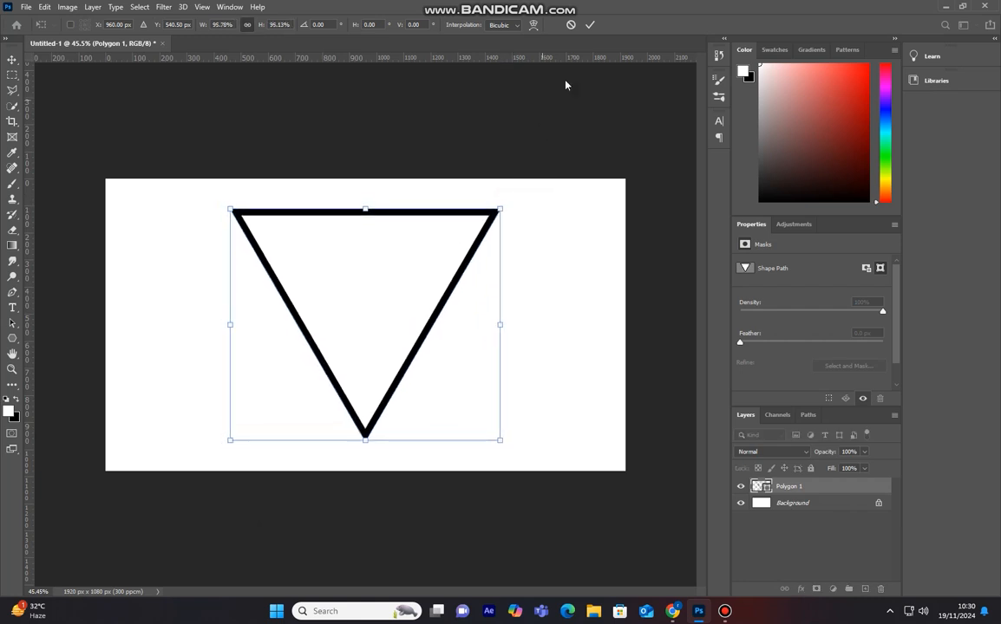
click(590, 24)
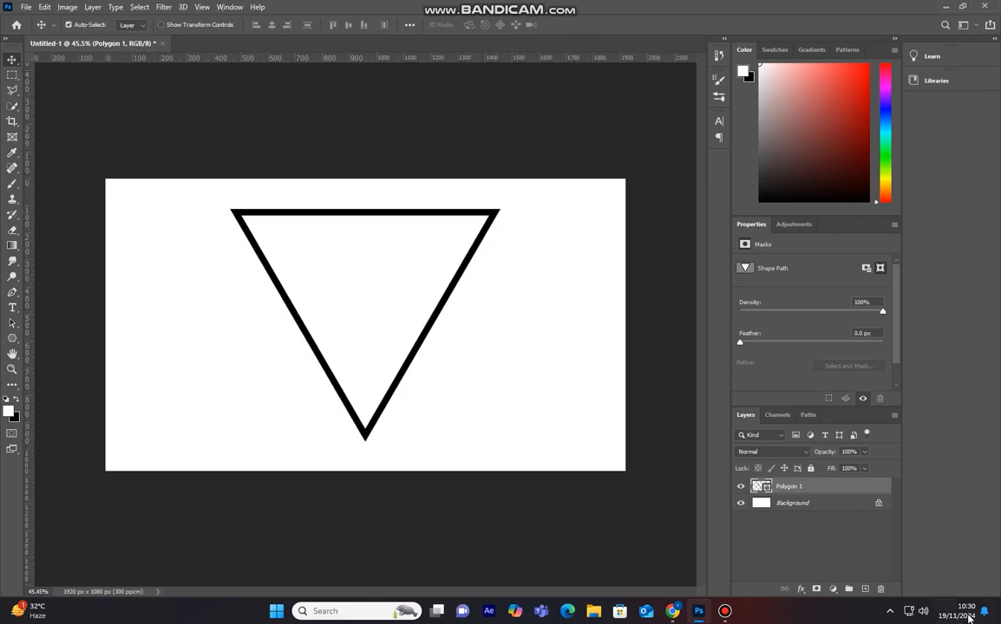
shift+click(792, 503)
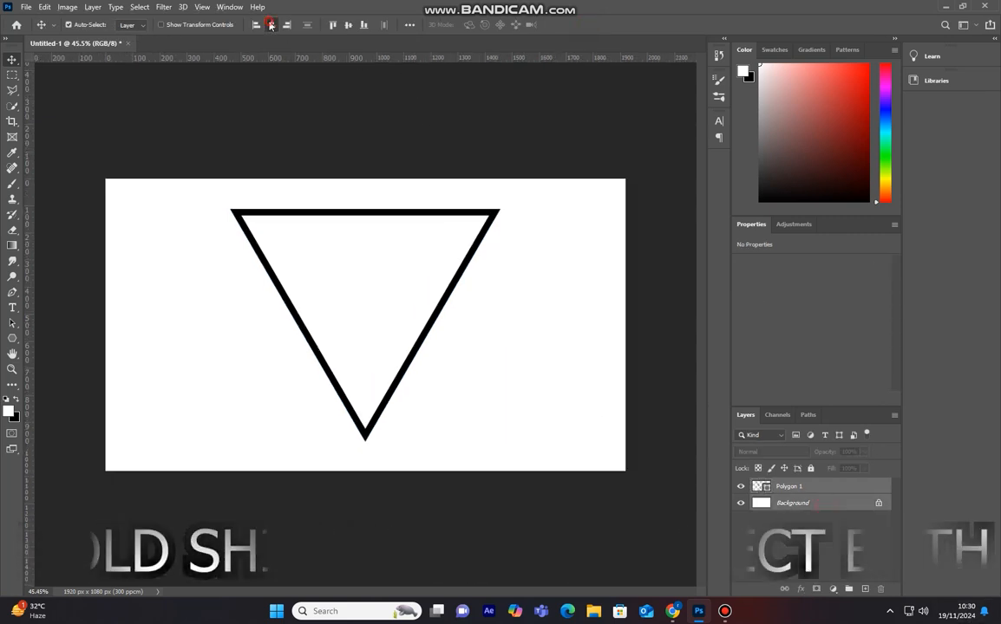
click(347, 25)
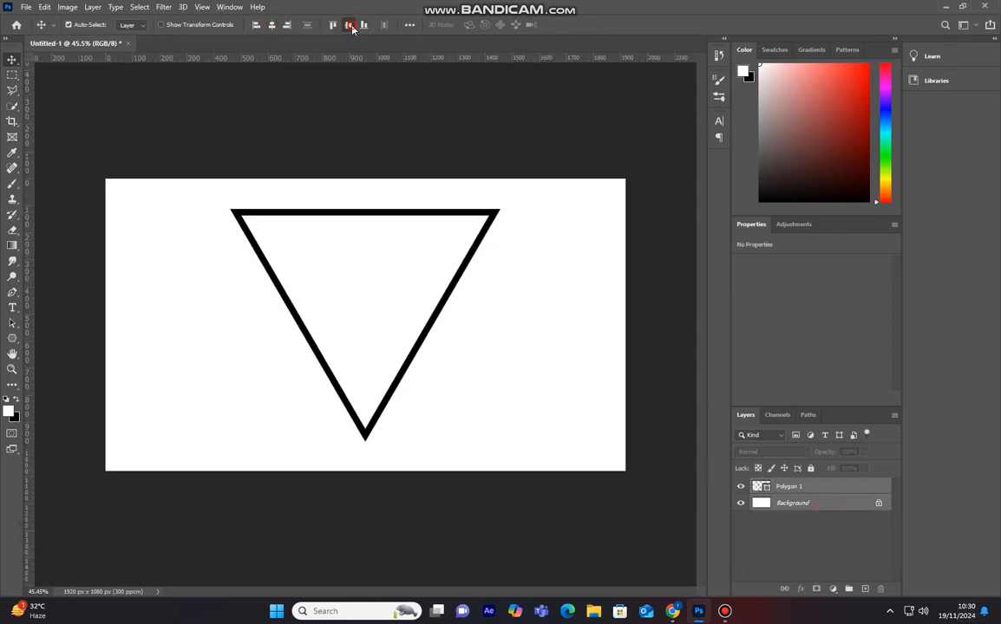
Add the text HAZARA over the triangle in black Eras Bold ITC Regular at 48 pt.
scroll(405, 332, down, 1)
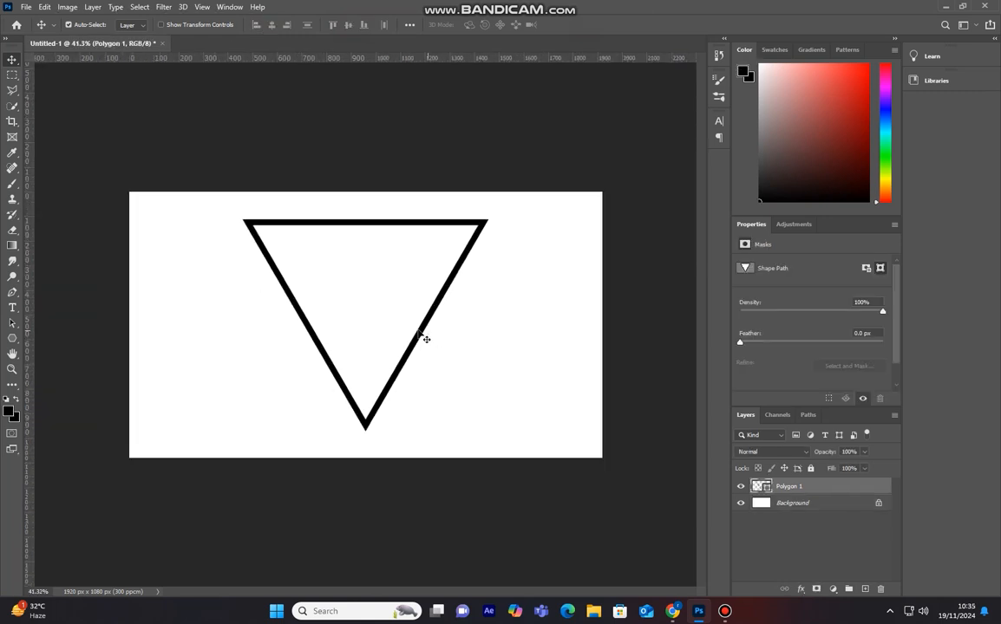
click(12, 308)
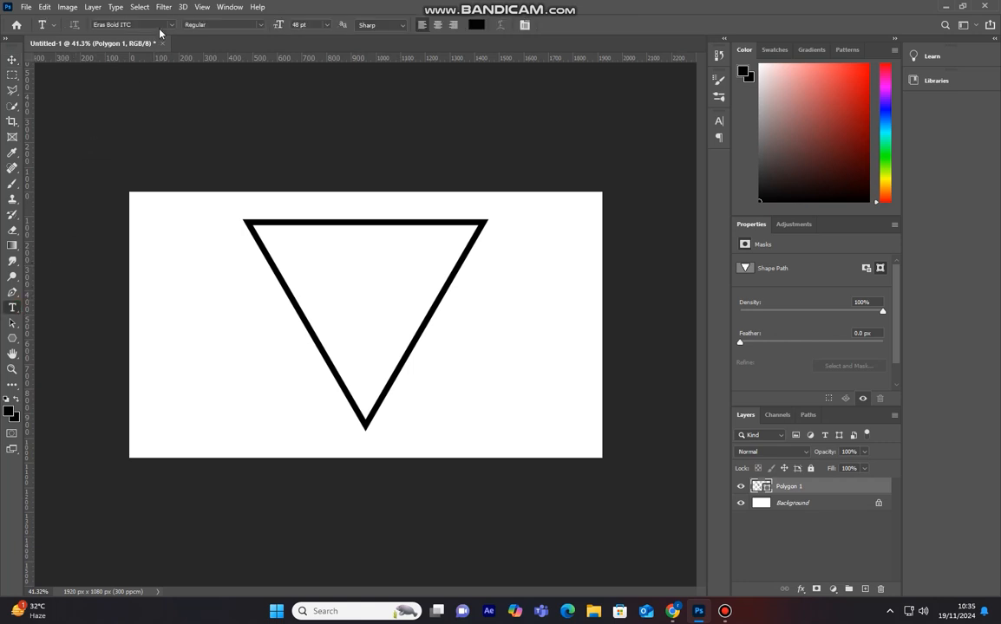
drag(147, 25, 67, 28)
click(199, 25)
click(277, 323)
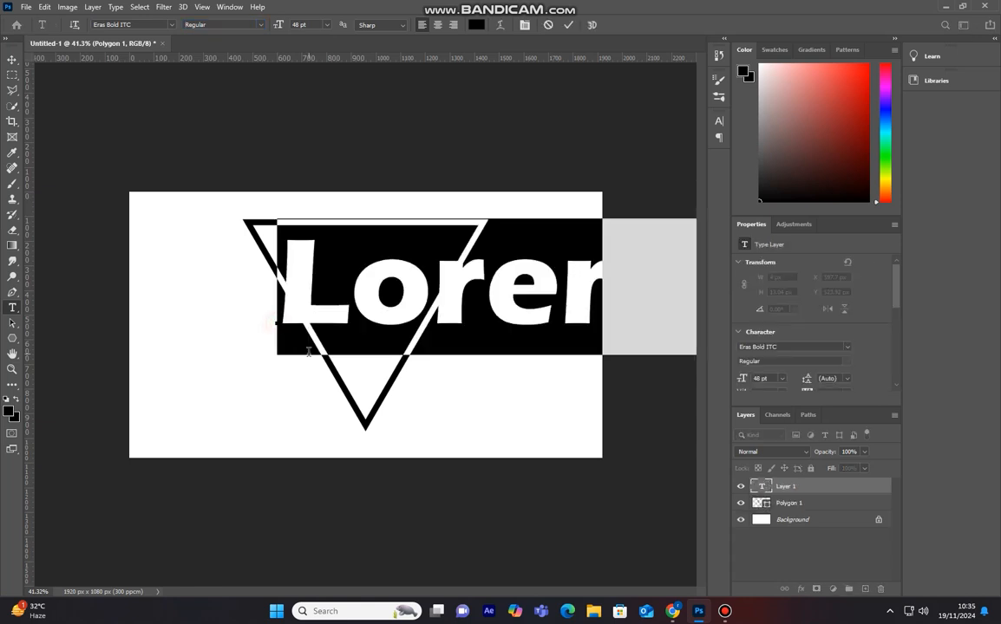
key(BackSpace)
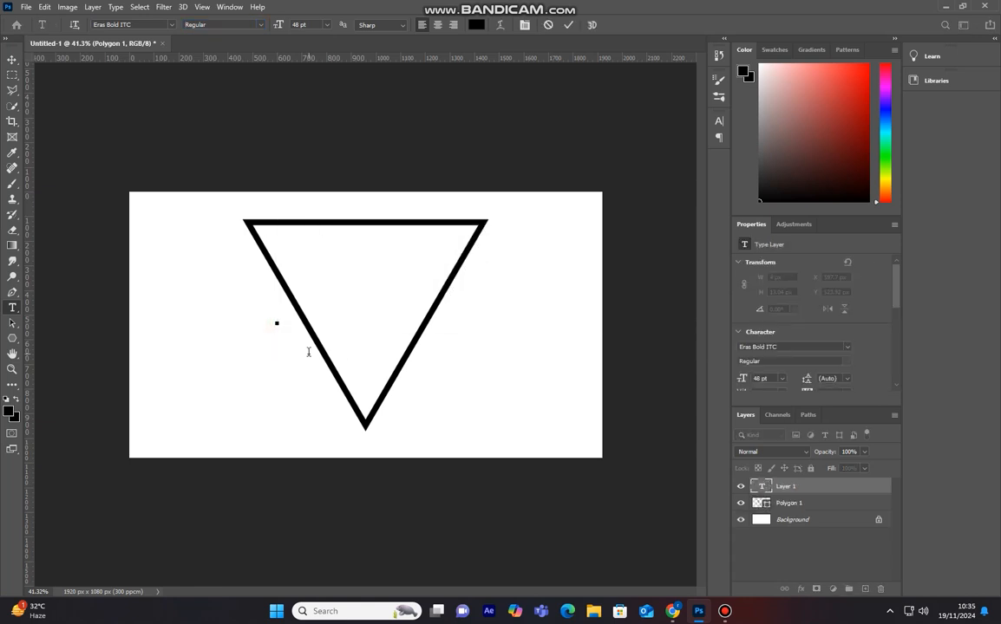
text(HA)
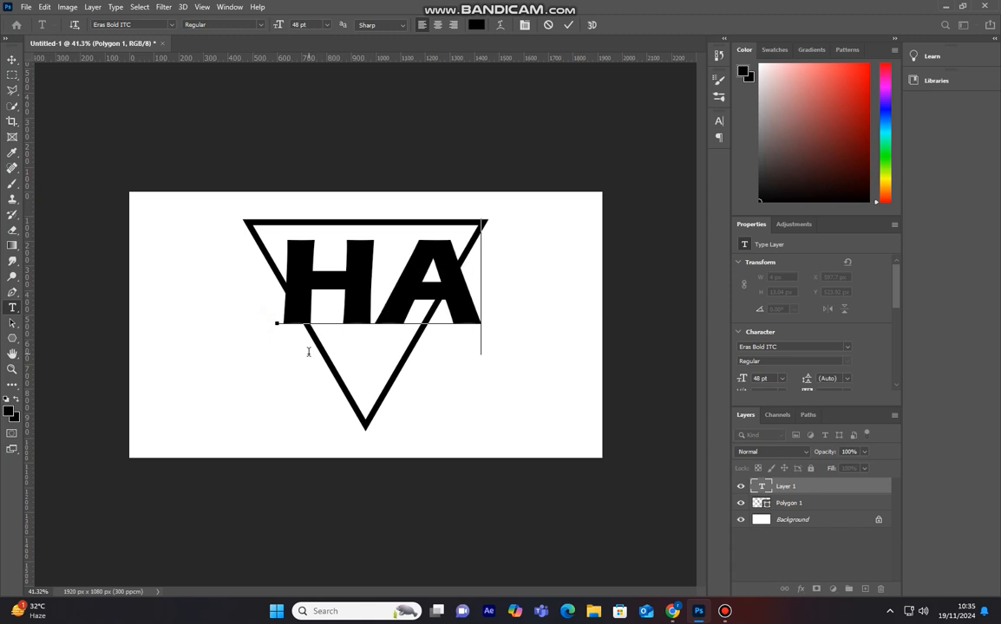
text(ZA)
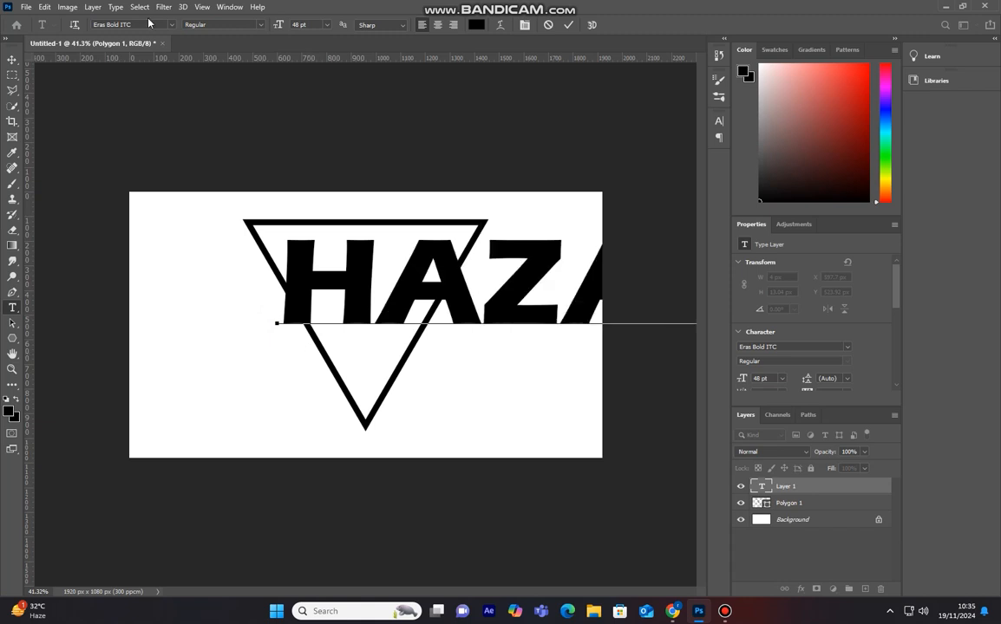
click(568, 26)
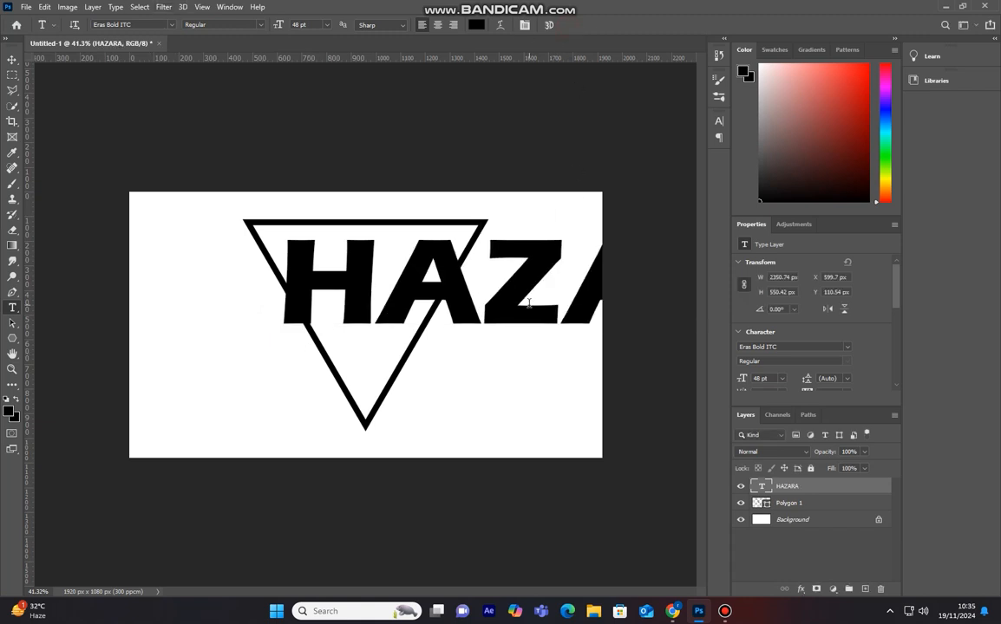
Free-transform the HAZARA text down to about 34% width and 35% height, placing it across the middle of the triangle.
key(ctrl+t)
drag(521, 317, 402, 353)
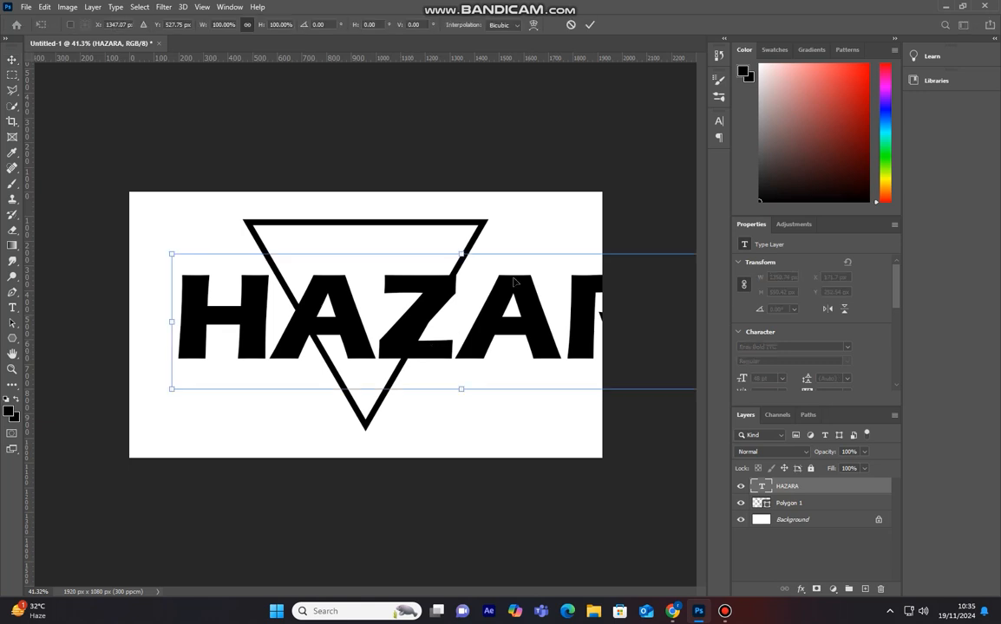
drag(172, 255, 309, 273)
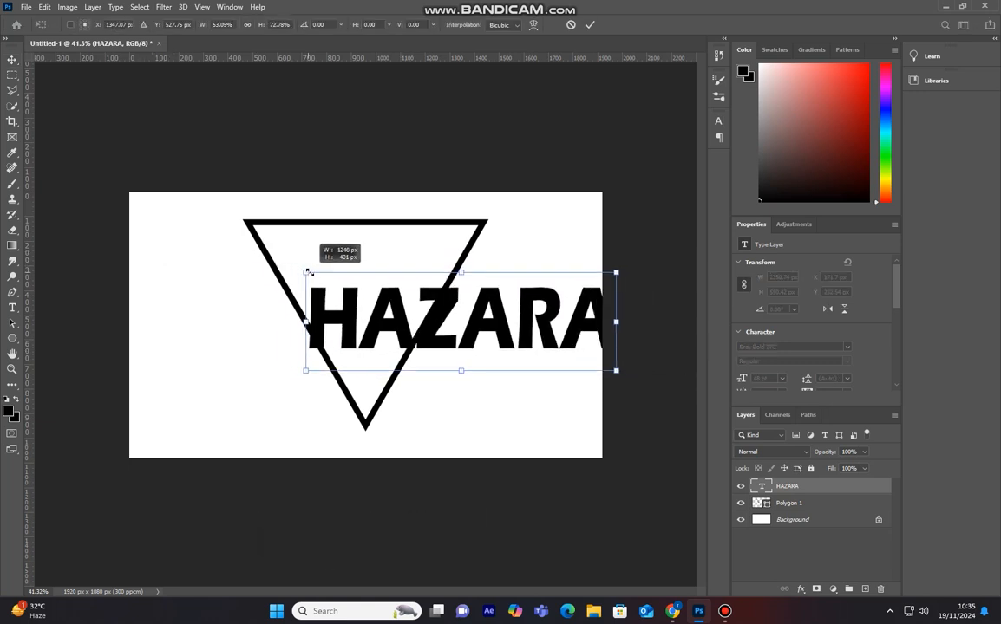
drag(438, 317, 365, 313)
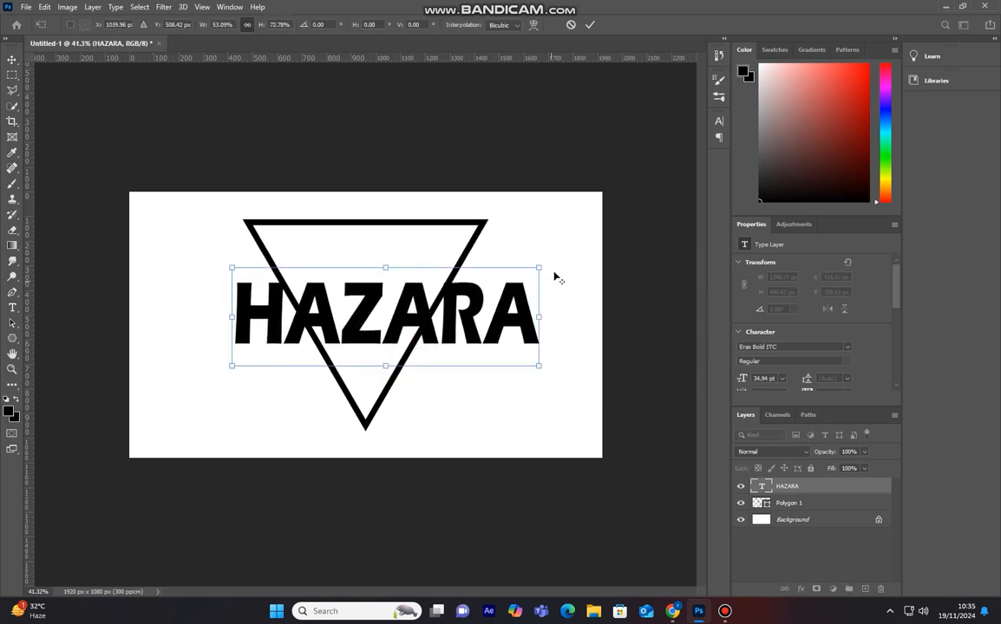
drag(539, 268, 458, 301)
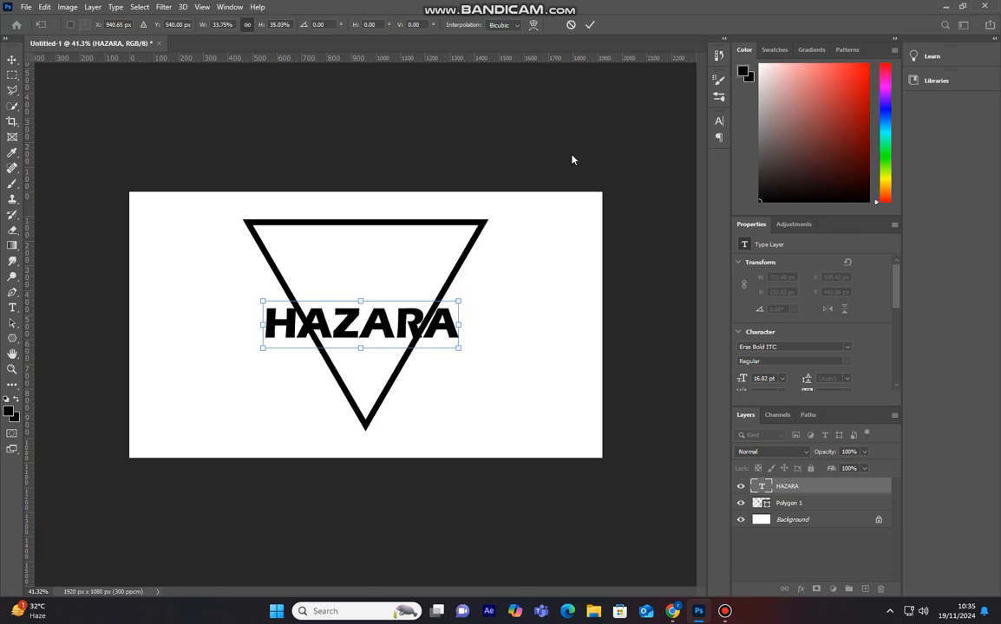
click(586, 26)
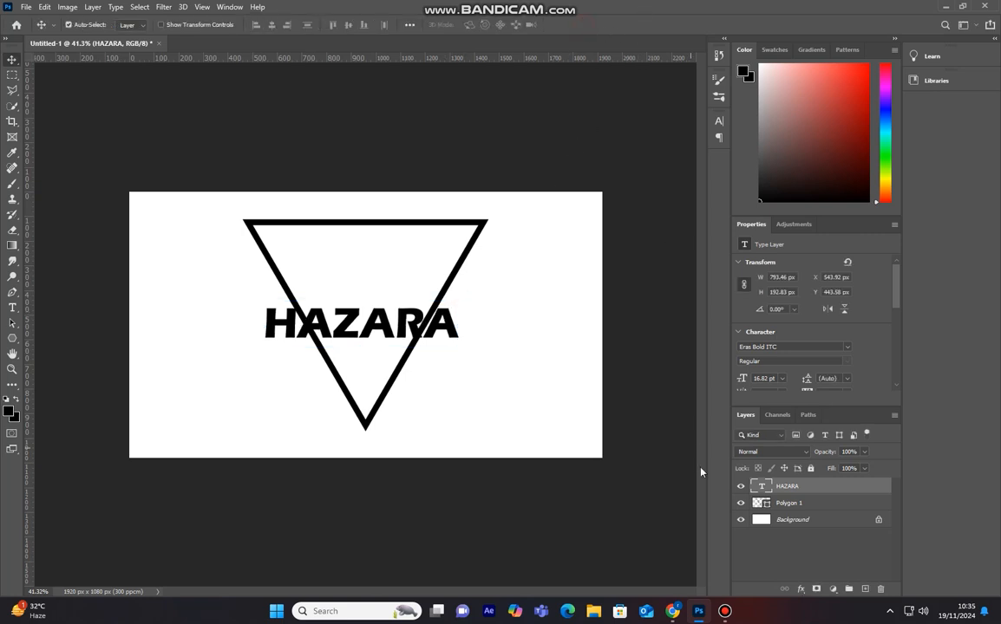
Align the HAZARA text and the triangle with the background layer on their vertical and horizontal centers.
shift+click(791, 503)
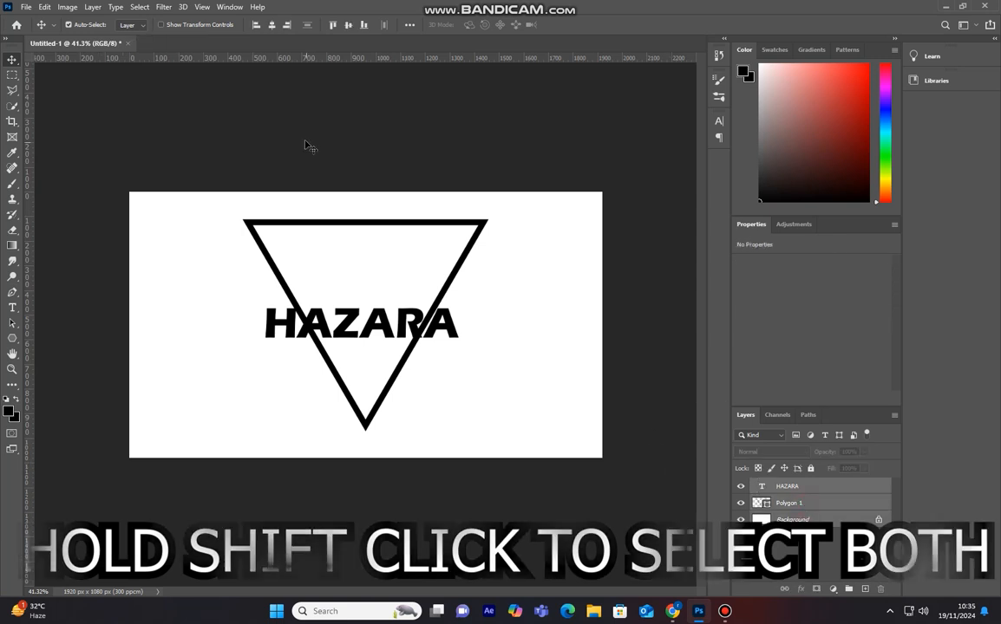
click(348, 25)
click(271, 24)
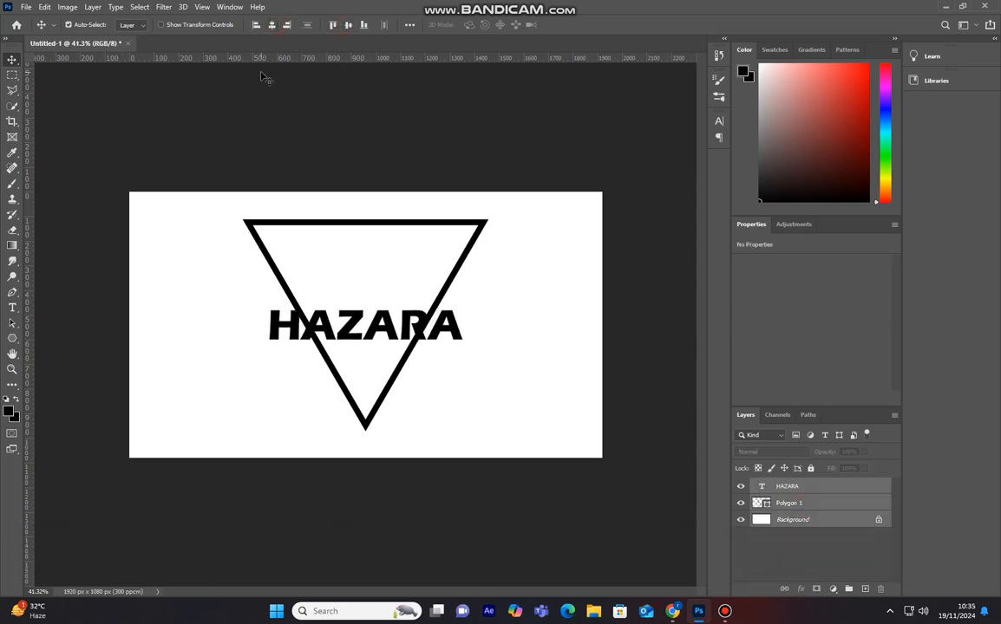
scroll(414, 333, down, 1)
scroll(409, 326, down, 1)
scroll(409, 326, up, 1)
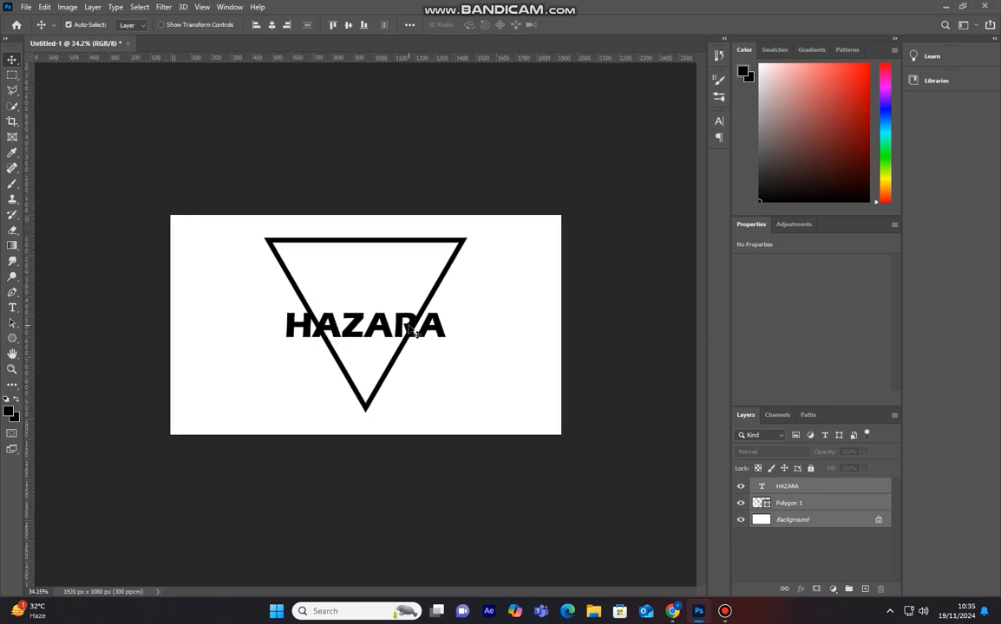
Draw a rectangular marquee selection of about 854 × 148 px closely around the HAZARA text.
click(831, 490)
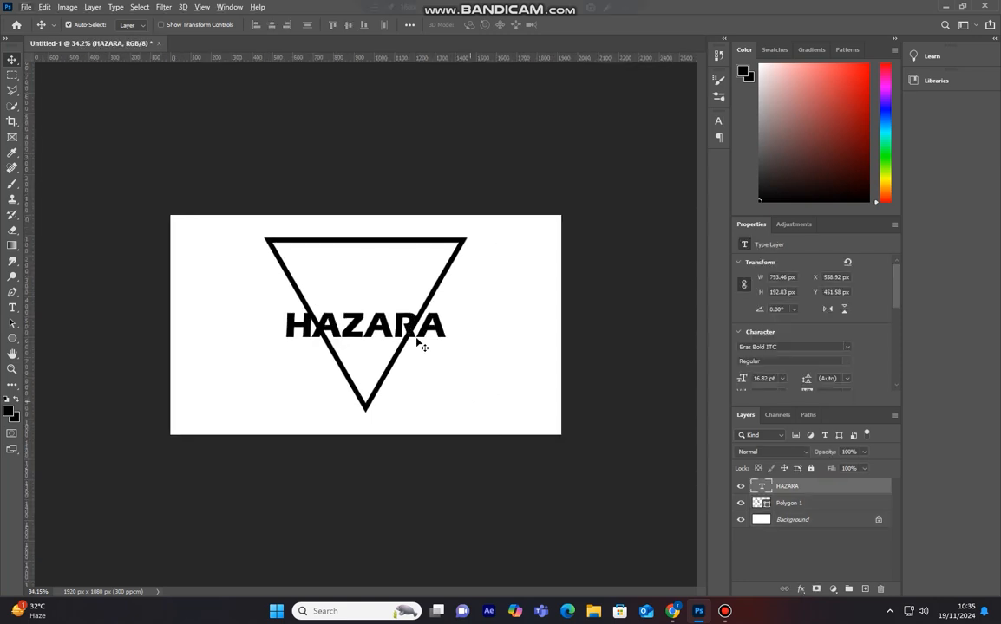
scroll(418, 344, up, 2)
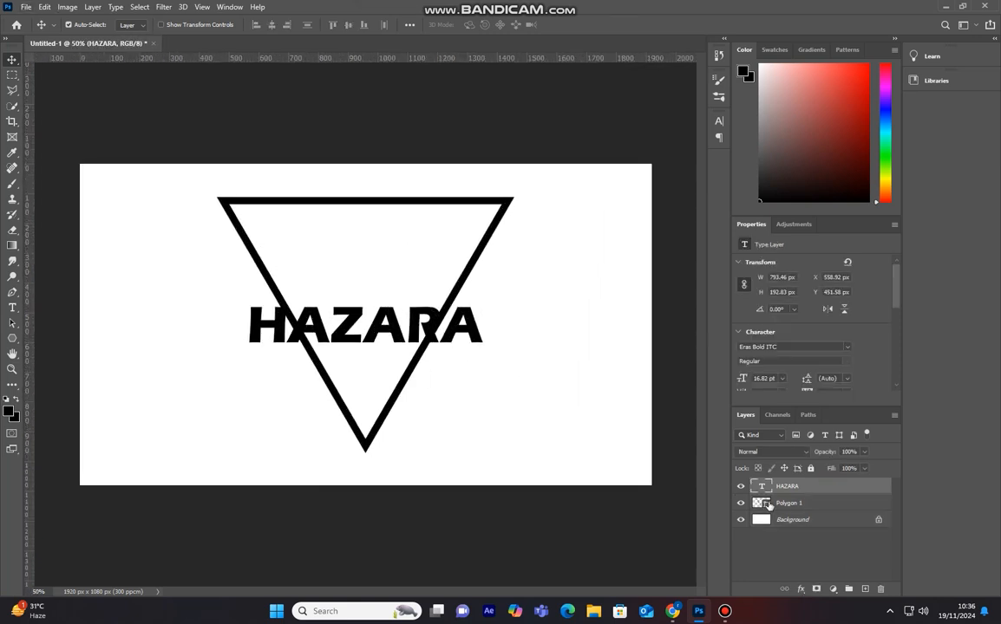
click(12, 74)
scroll(258, 398, up, 1)
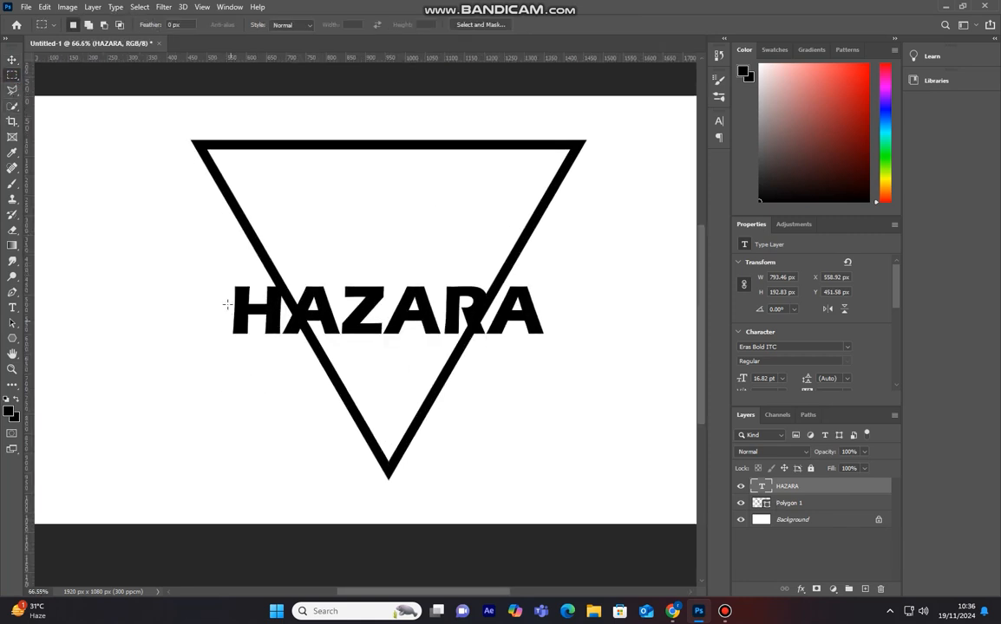
drag(217, 284, 221, 323)
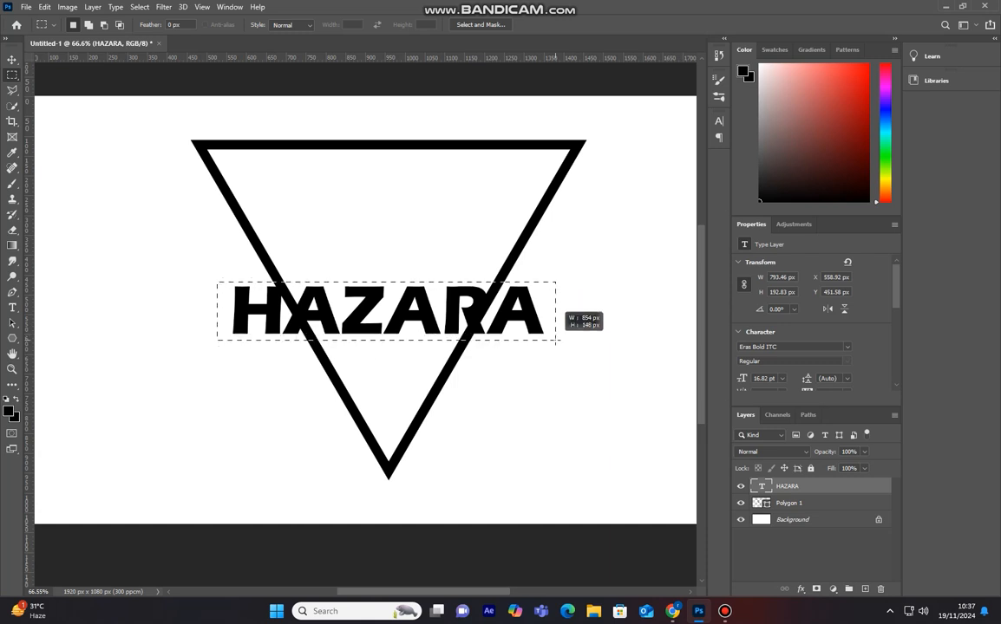
drag(556, 340, 556, 340)
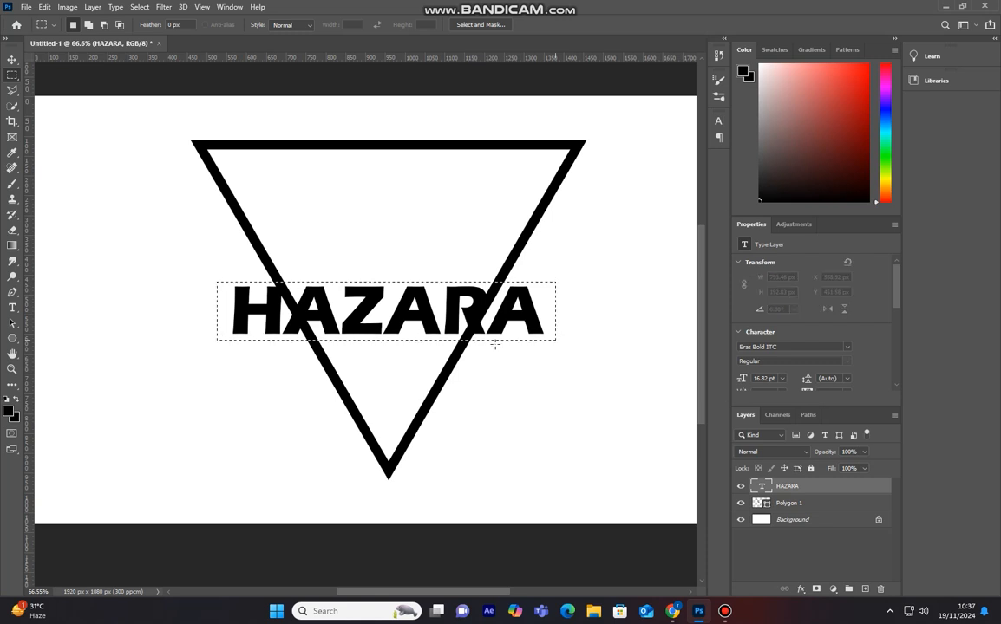
Rasterize the Polygon 1 triangle layer.
click(807, 504)
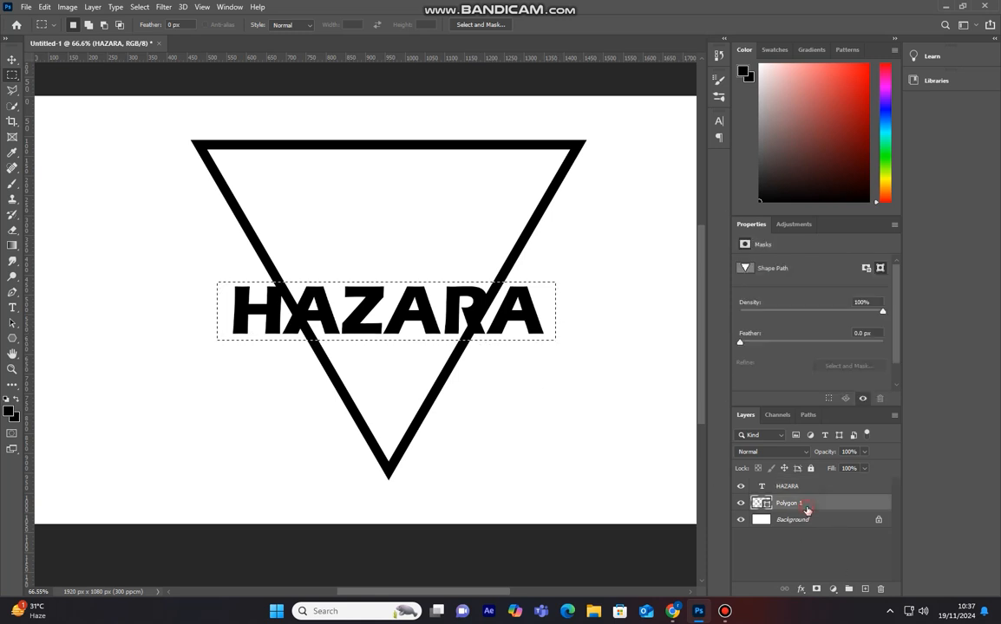
right_click(807, 504)
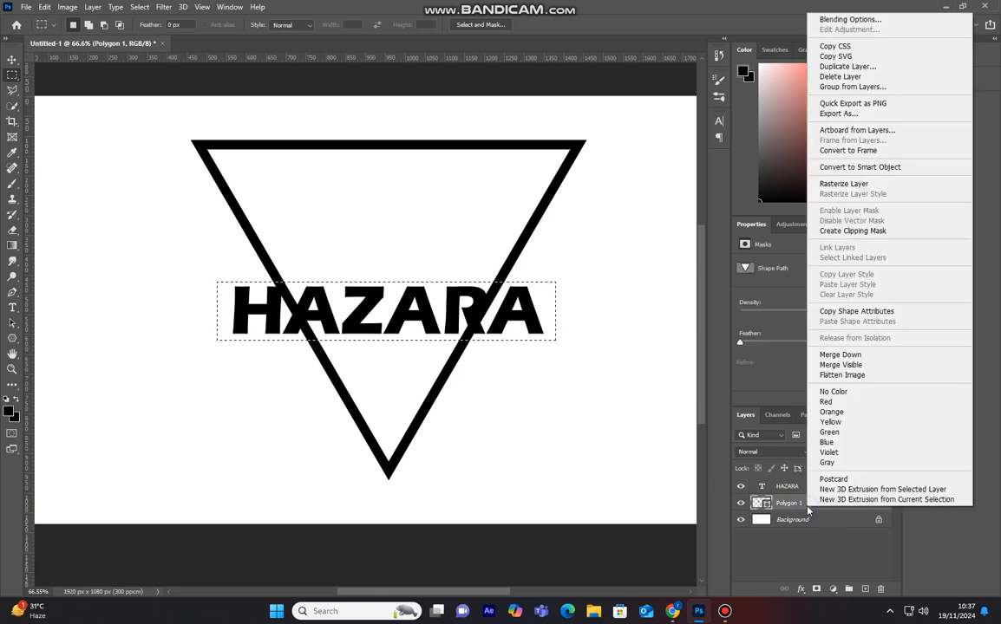
click(845, 185)
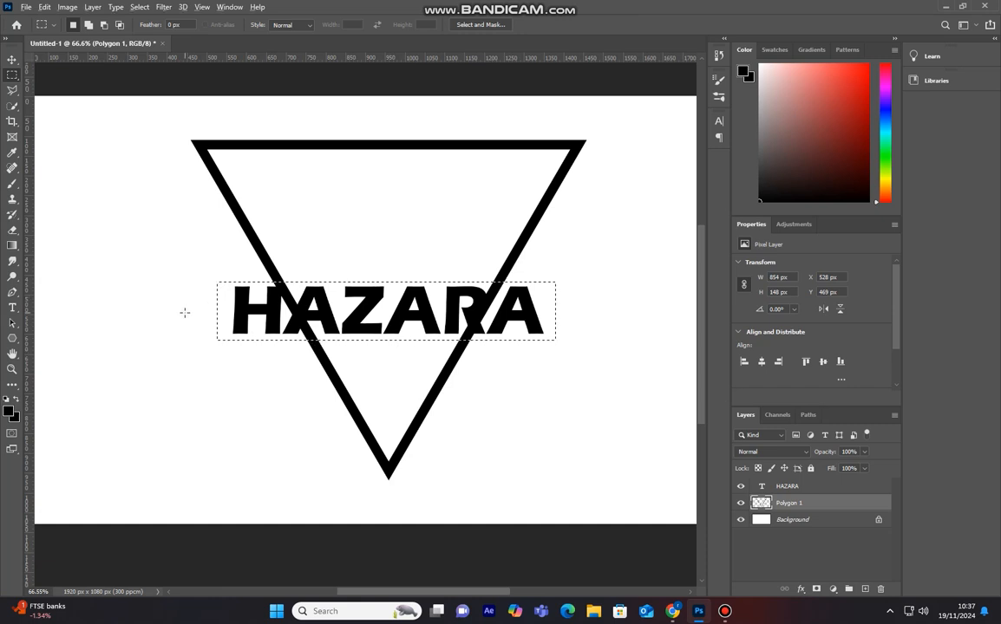
Erase both triangle sides inside the selection behind HAZARA using the Eraser at size 70, and deselect.
scroll(184, 312, up, 1)
click(13, 231)
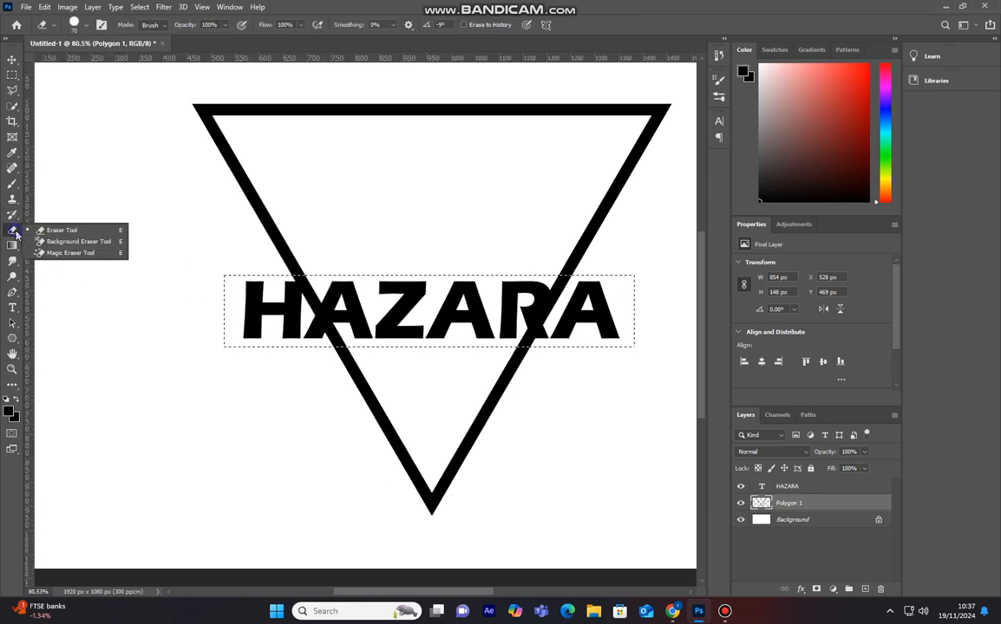
click(61, 230)
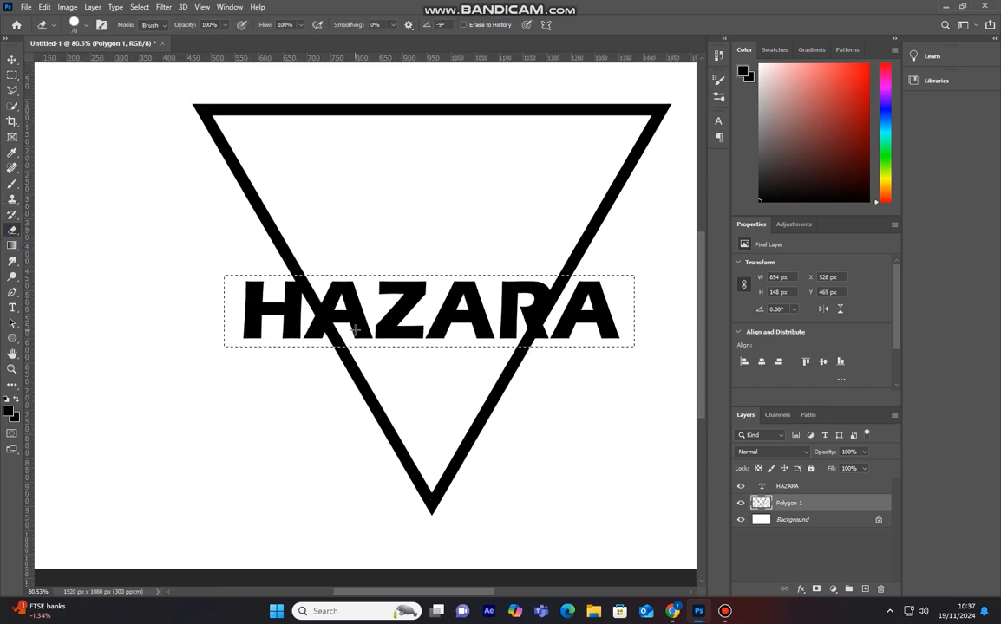
drag(315, 295, 296, 288)
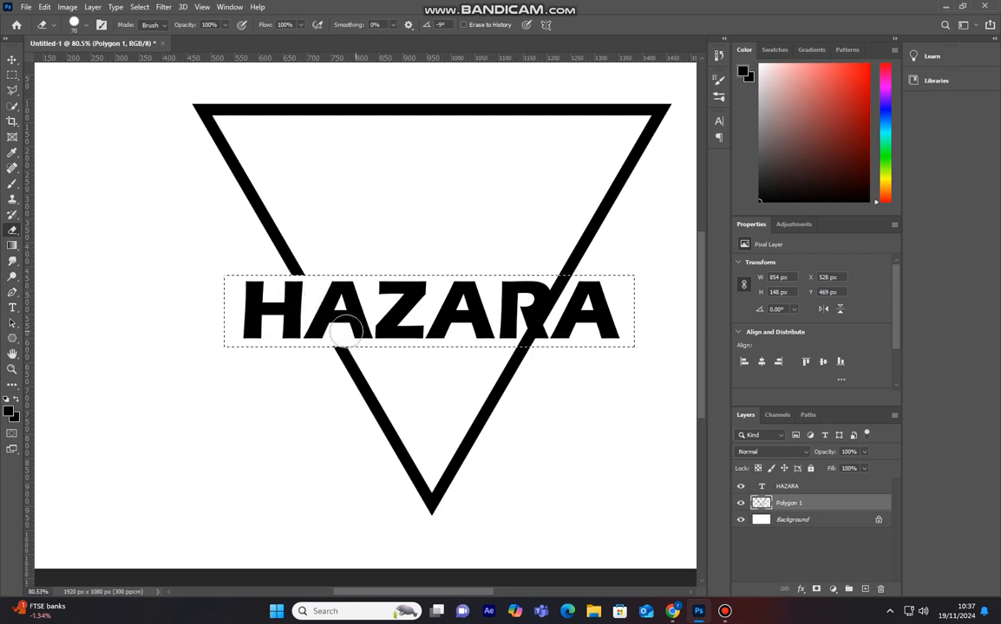
mouse_move(519, 342)
mouse_down()
mouse_move(565, 335)
mouse_move(517, 318)
mouse_move(562, 277)
mouse_up()
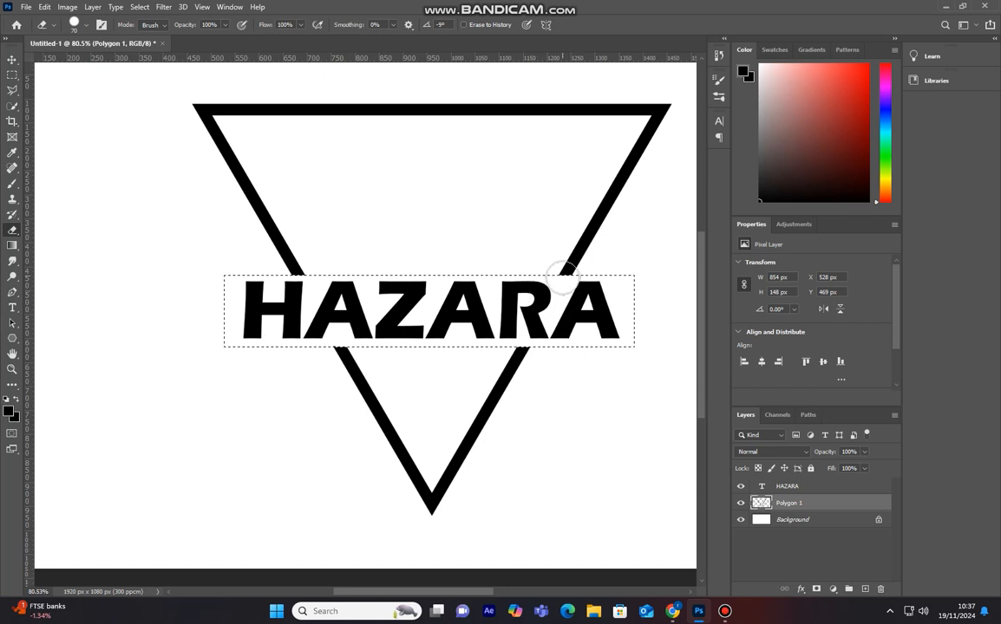
key(v)
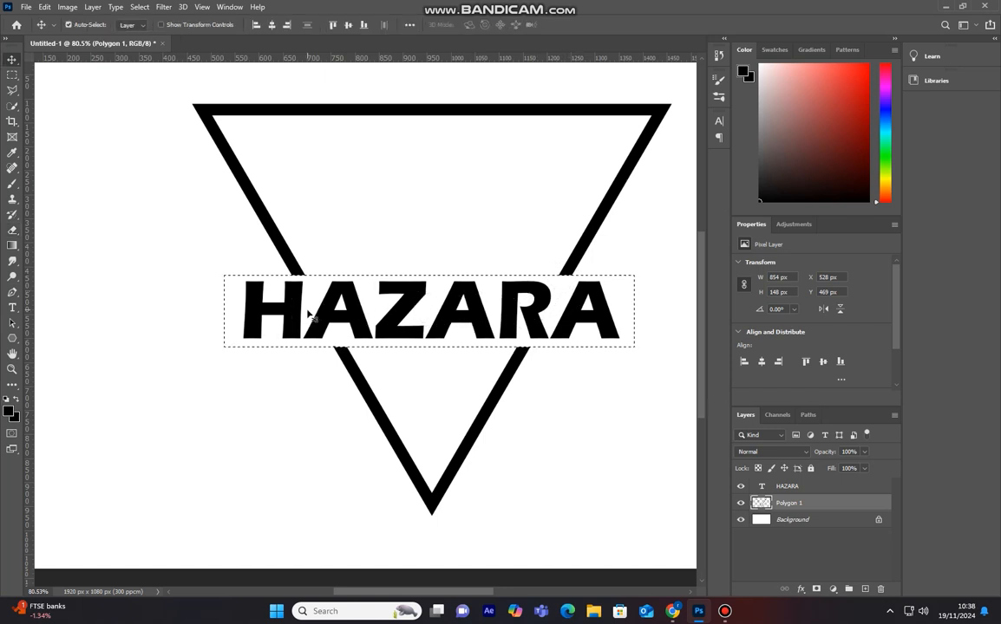
key(ctrl+d)
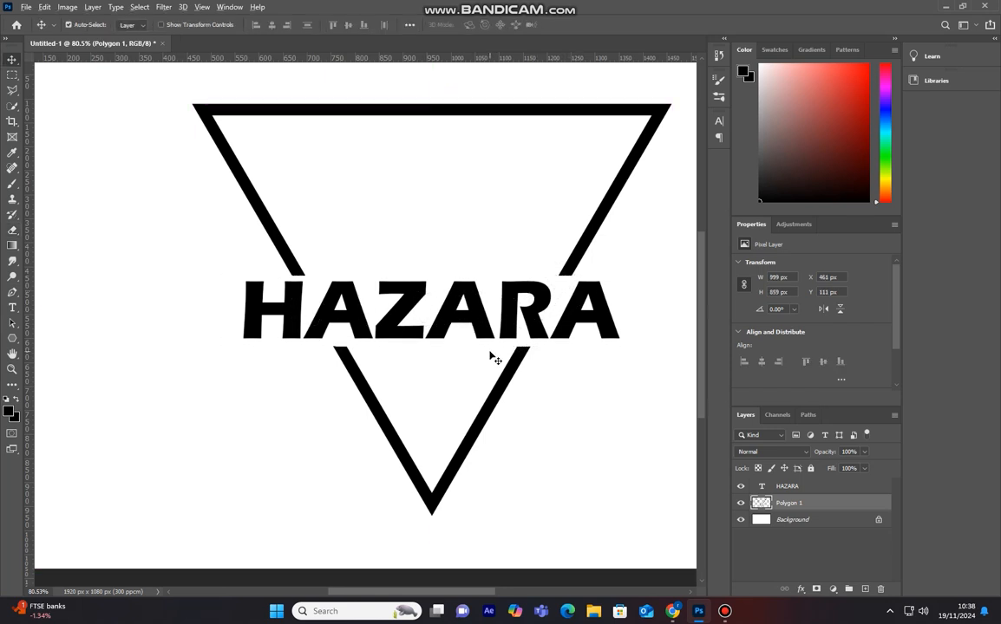
key(ctrl+0)
scroll(490, 359, down, 5)
scroll(490, 359, up, 4)
scroll(490, 363, up, 1)
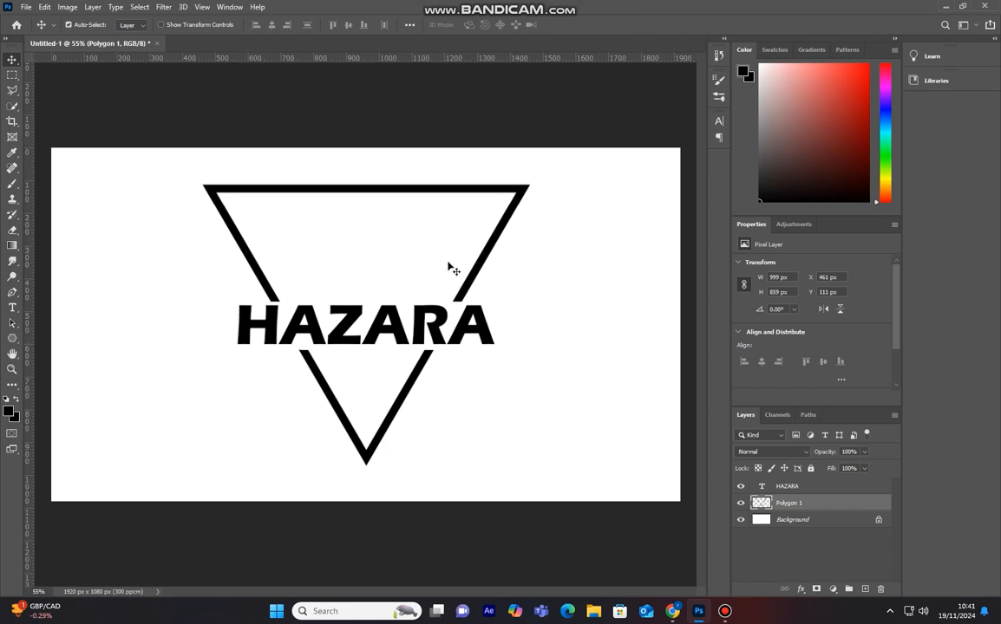
scroll(434, 272, up, 2)
scroll(434, 272, down, 1)
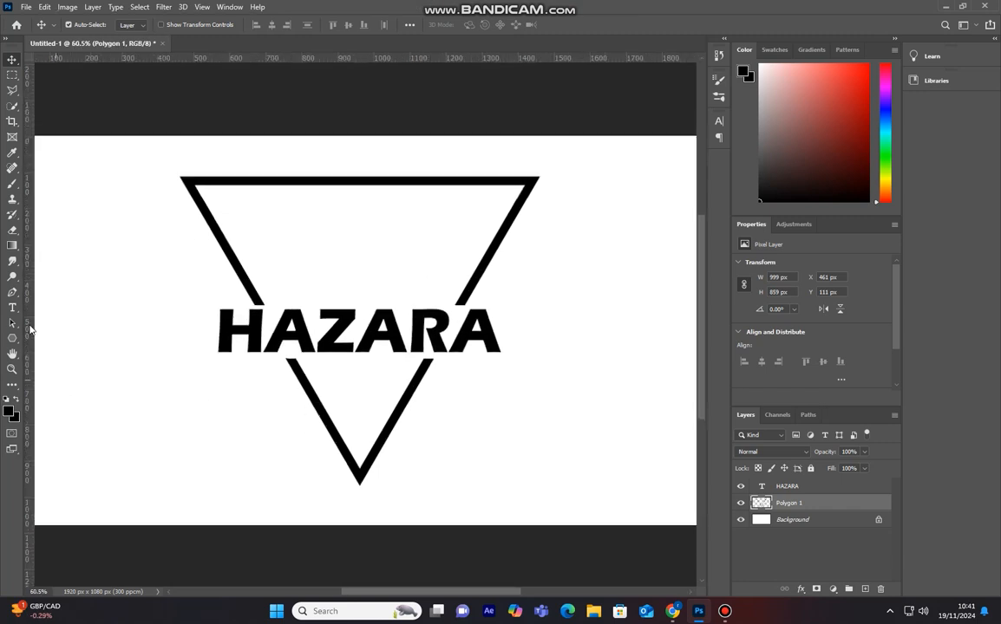
Add a new text layer reading PLAYS in black Eras Bold ITC Regular at 48 pt over the triangle.
click(12, 308)
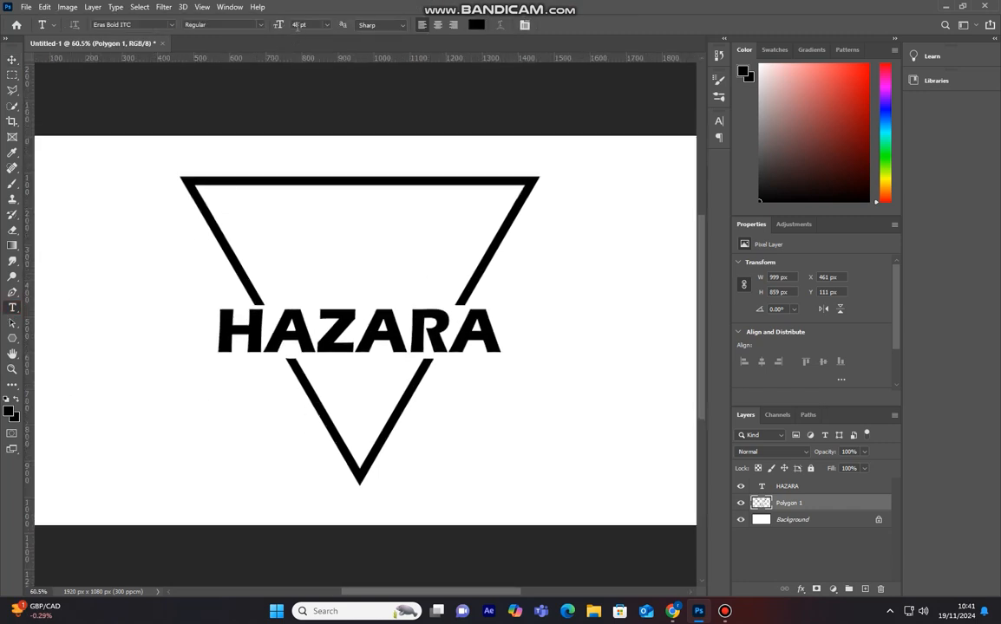
click(101, 283)
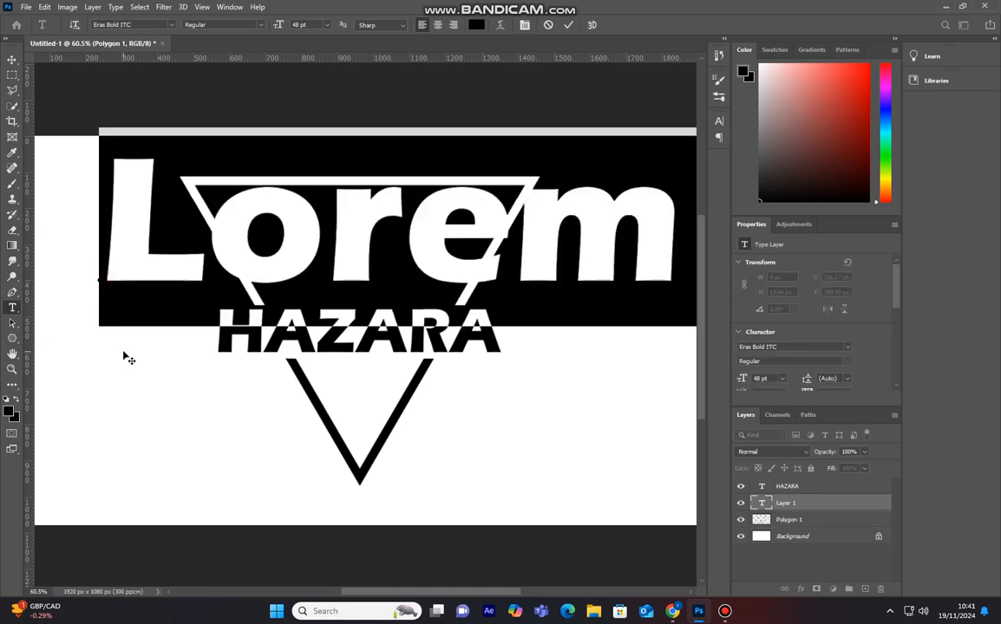
key(BackSpace)
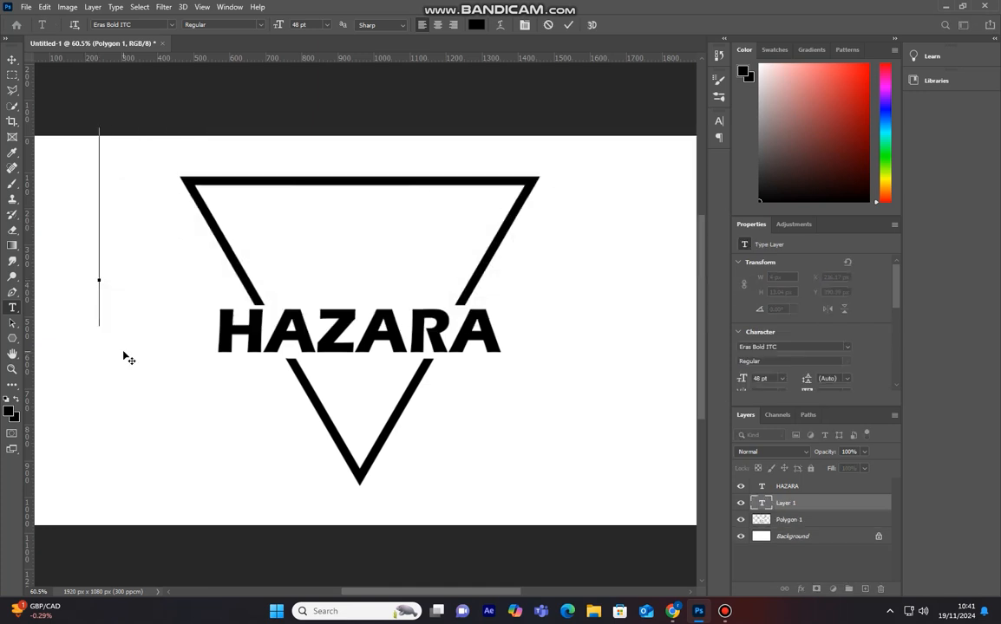
text(p)
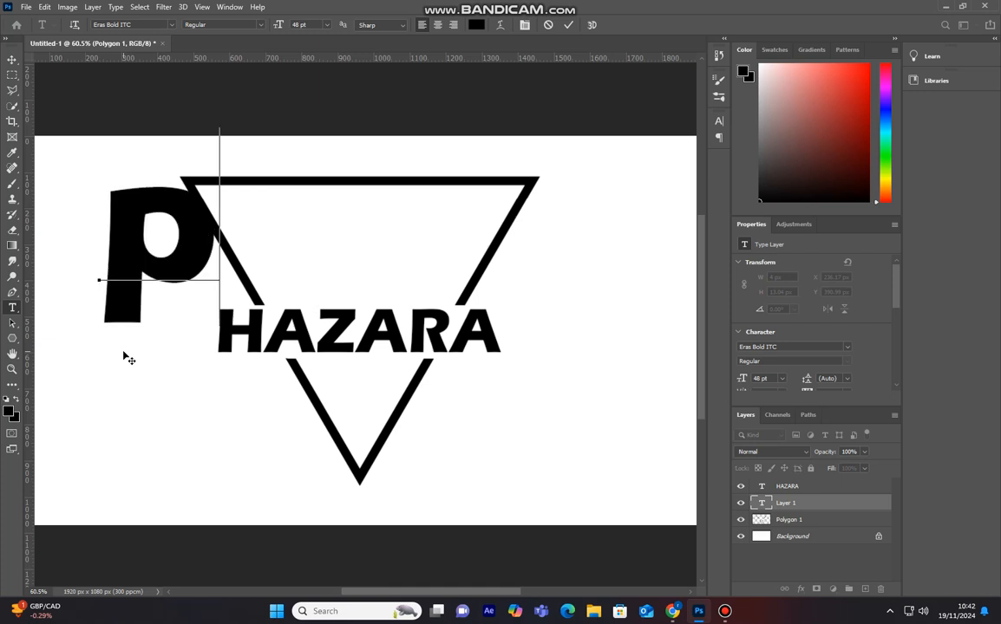
text(lays)
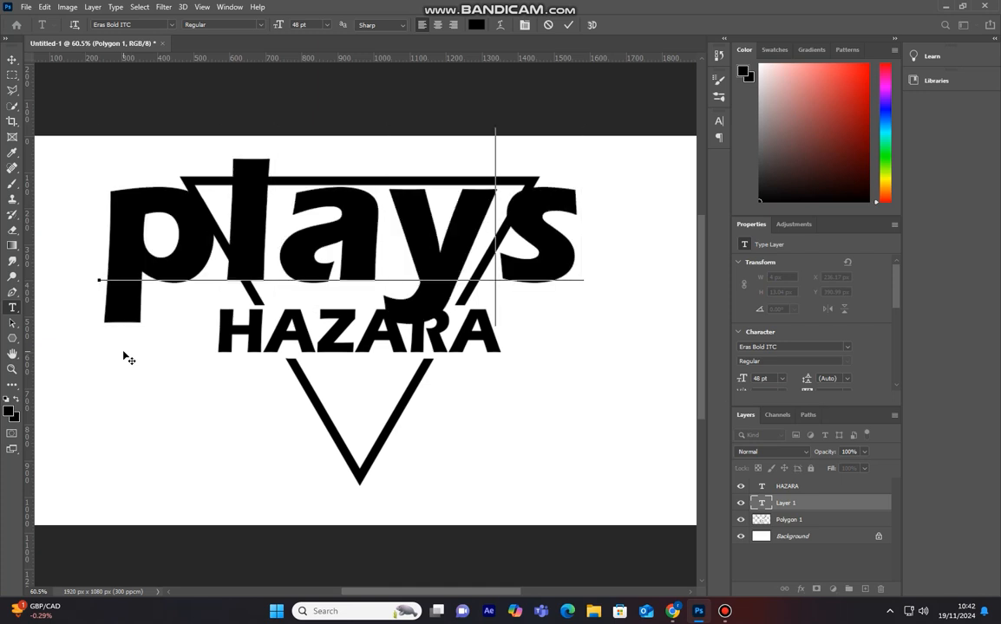
key(BackSpace)
key(BackSpace)
key(BackSpace)
key(BackSpace)
key(BackSpace)
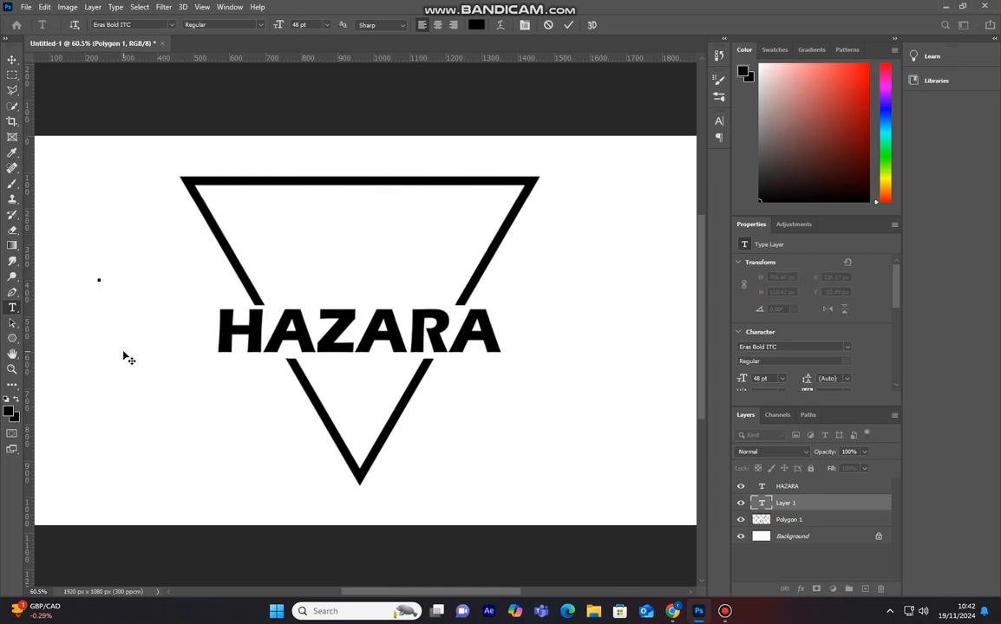
text(PLAYS)
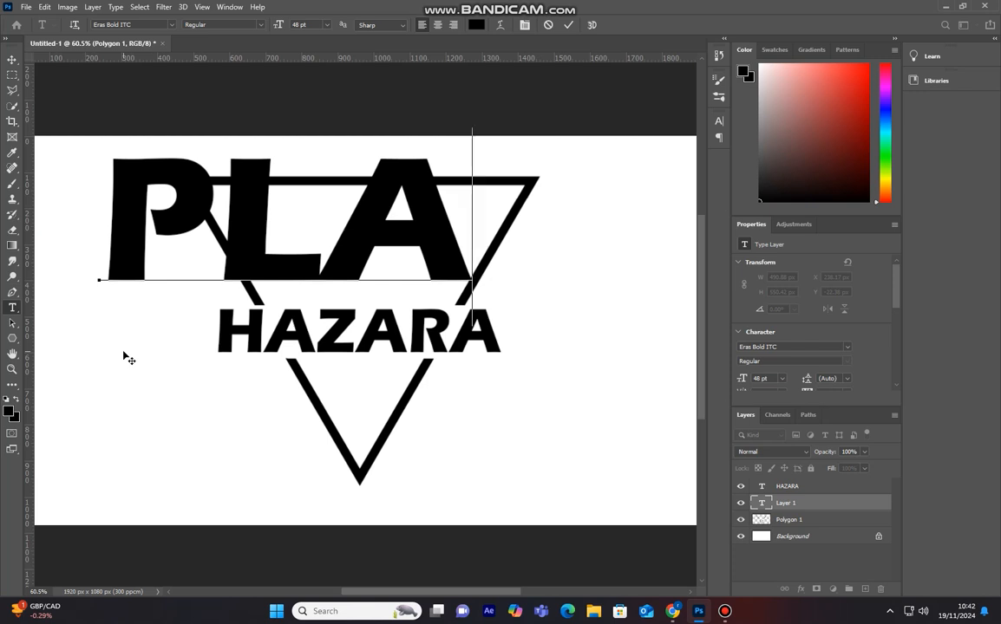
click(568, 24)
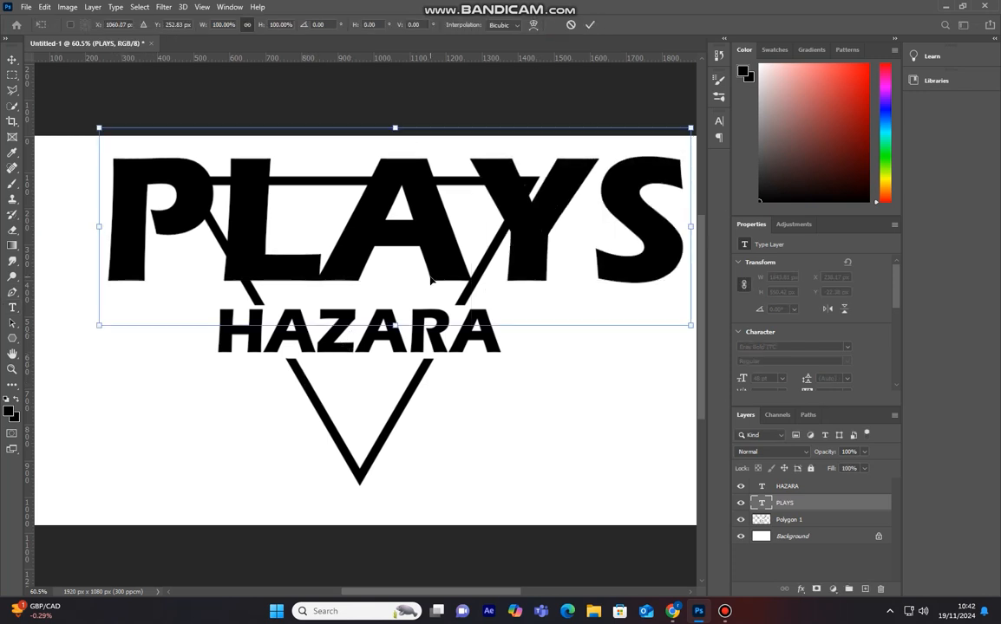
Free-transform the PLAYS text to about 12% width and 14% height, placing it at the middle of the triangle's top edge.
drag(99, 127, 347, 213)
drag(419, 236, 368, 193)
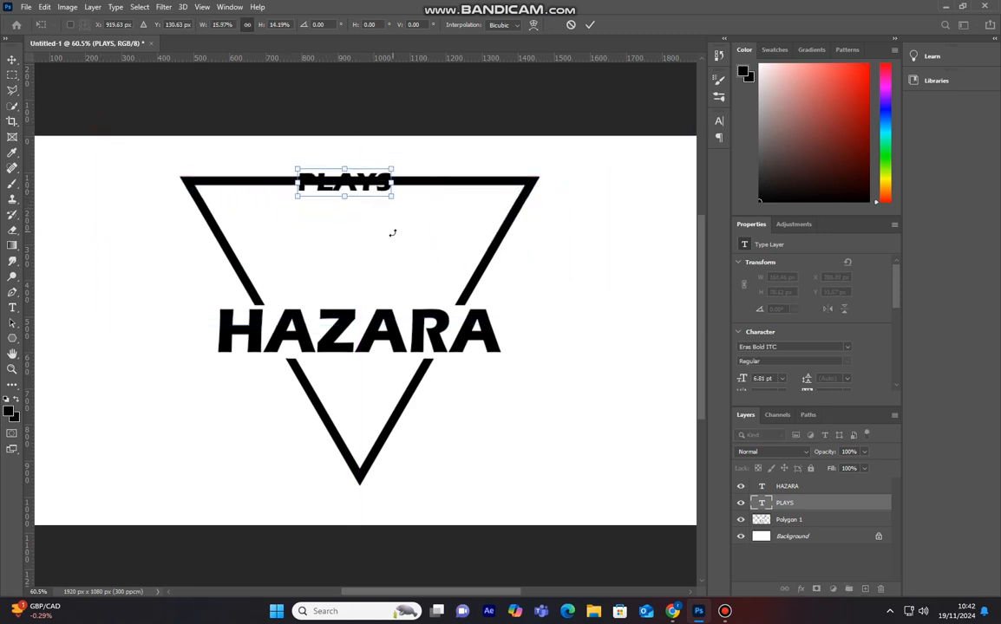
scroll(400, 226, up, 1)
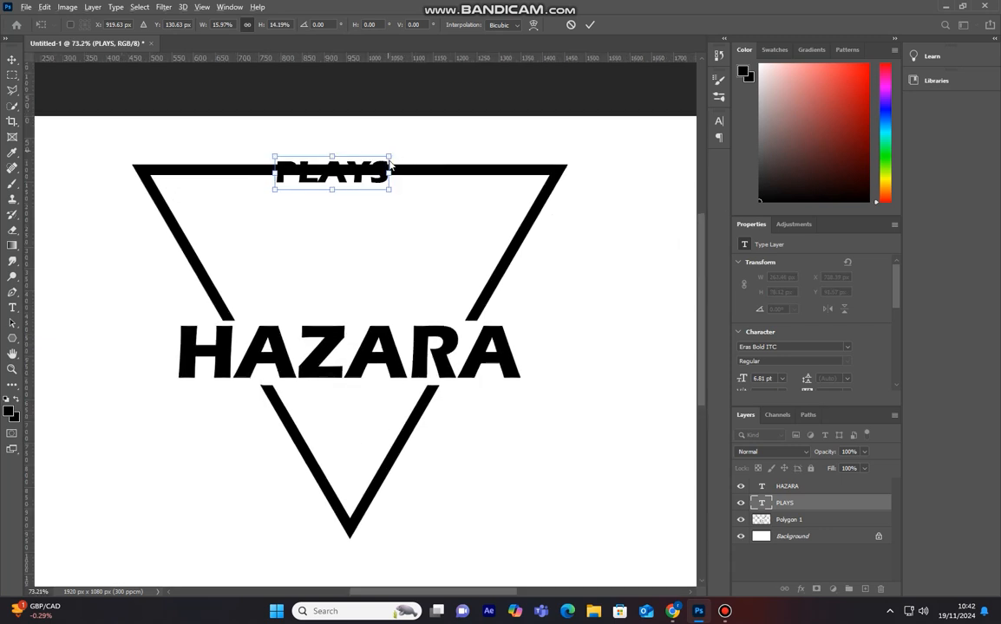
mouse_move(390, 159)
mouse_down()
mouse_move(375, 154)
mouse_move(375, 170)
mouse_up()
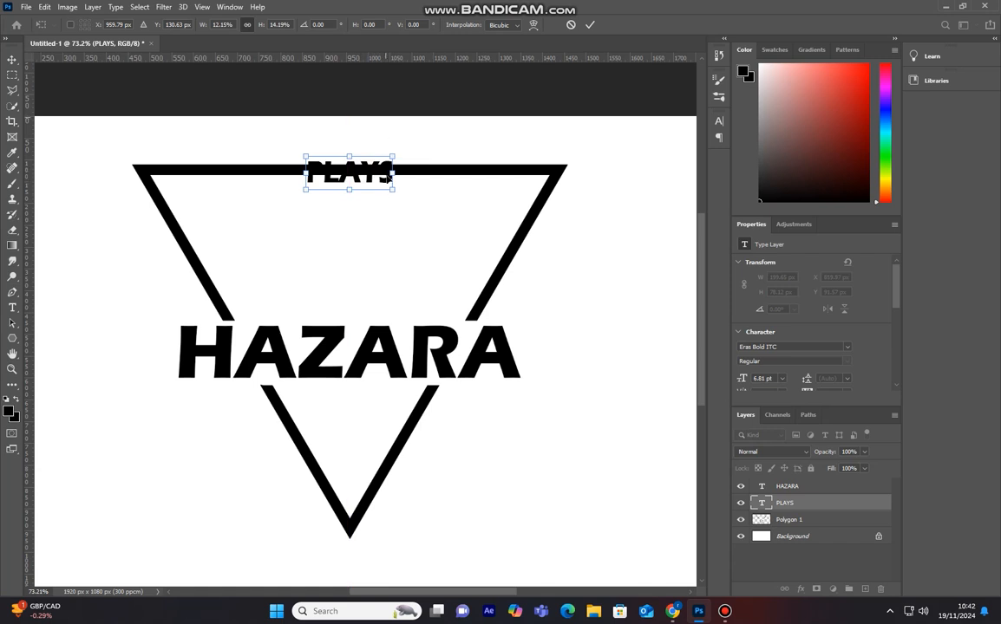
key(Return)
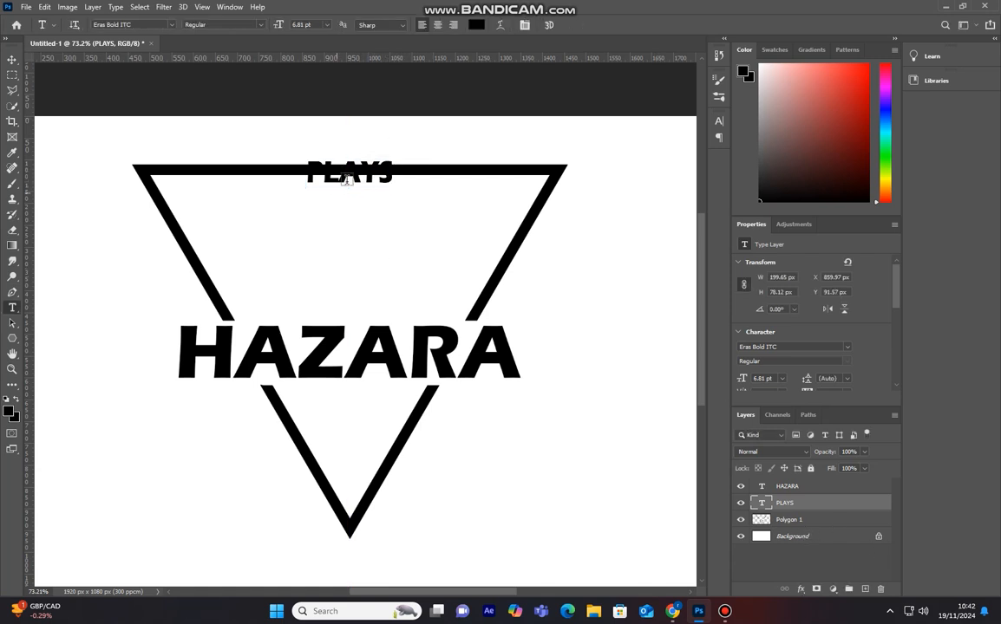
Move the PLAYS text up to a Y position of about 86.57 px, keeping it horizontally centered on the triangle's top edge.
key(v)
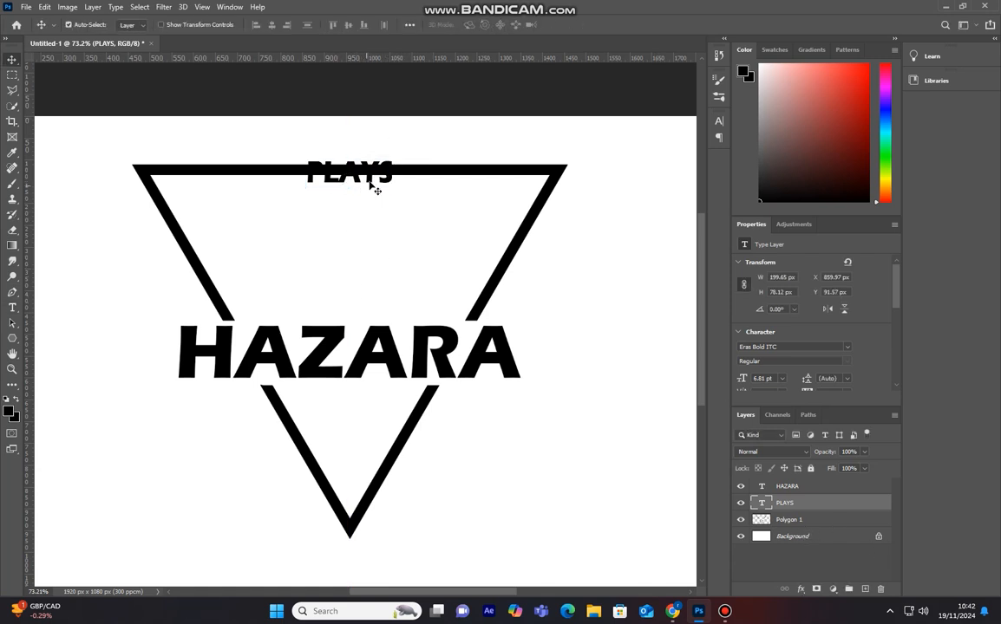
drag(371, 178, 372, 176)
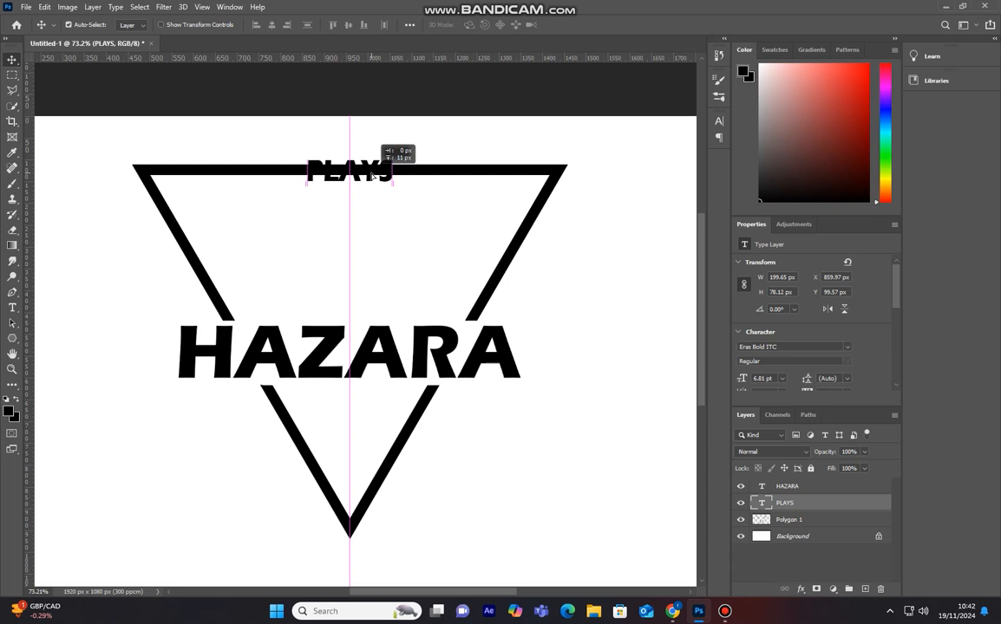
drag(372, 176, 372, 176)
scroll(376, 248, up, 1)
scroll(375, 248, down, 1)
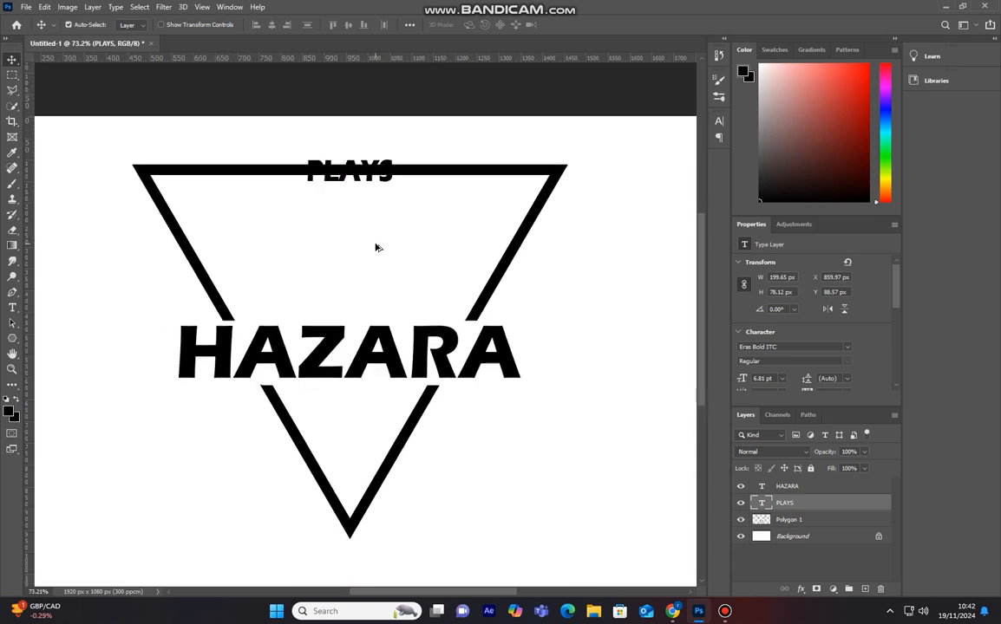
key(Up)
key(Up)
Make a rectangular selection of about 229 × 62 px tightly around the PLAYS text on the triangle's top edge.
scroll(373, 218, up, 1)
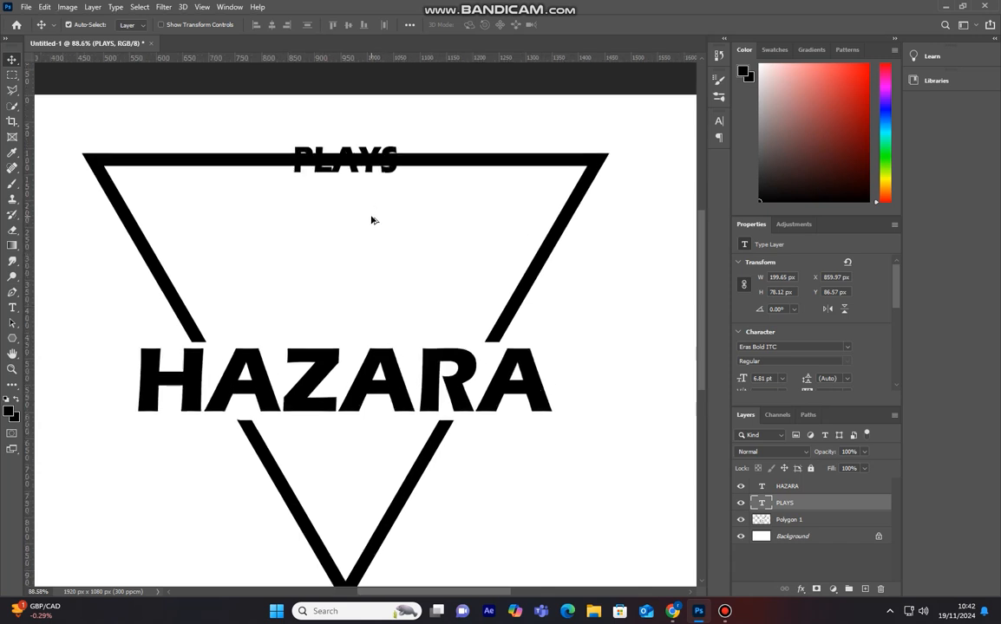
scroll(340, 201, up, 1)
click(12, 75)
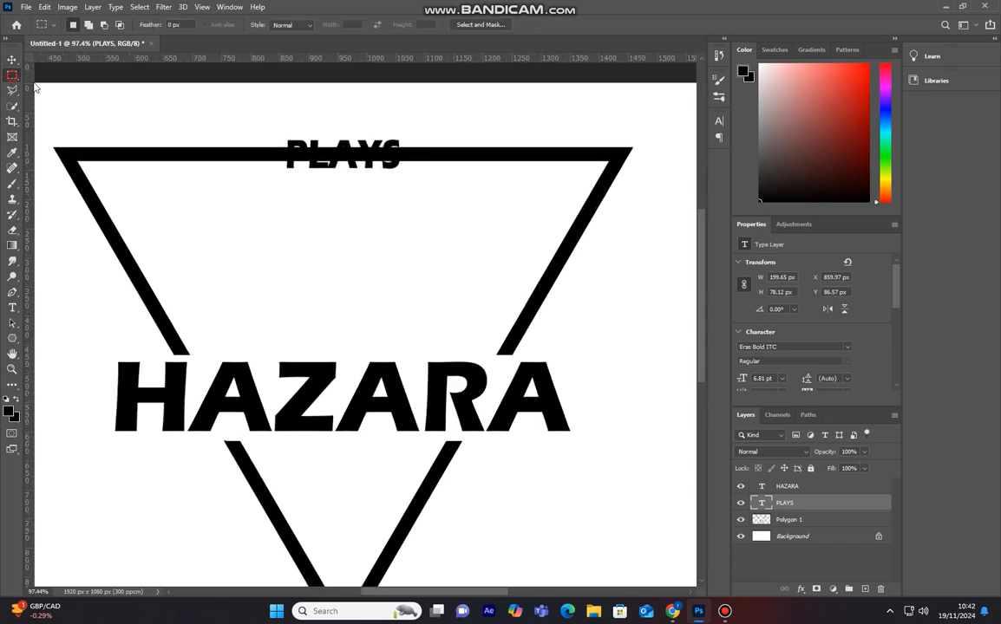
scroll(272, 167, up, 1)
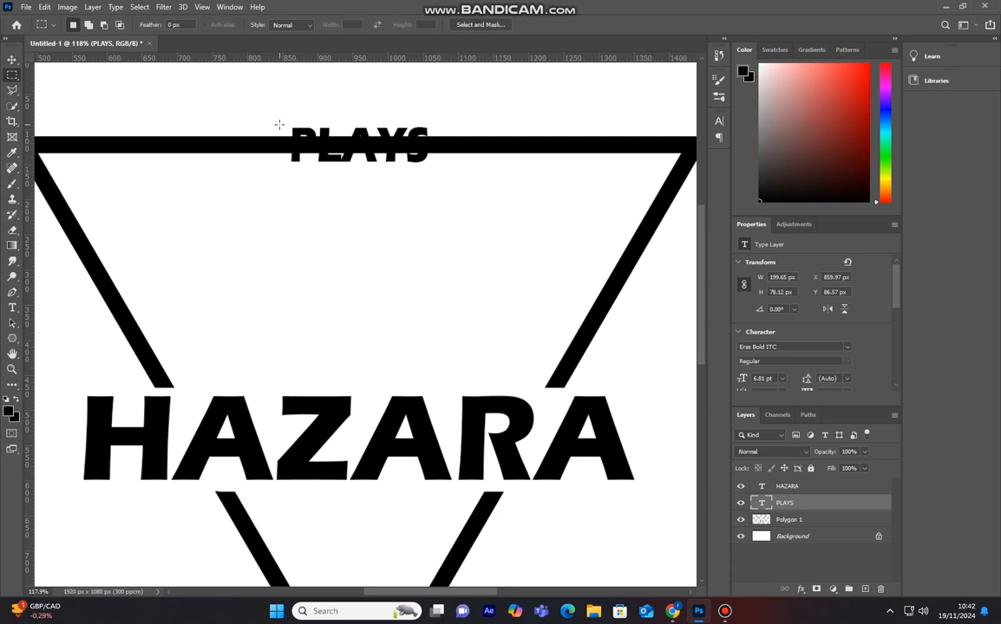
drag(409, 166, 440, 168)
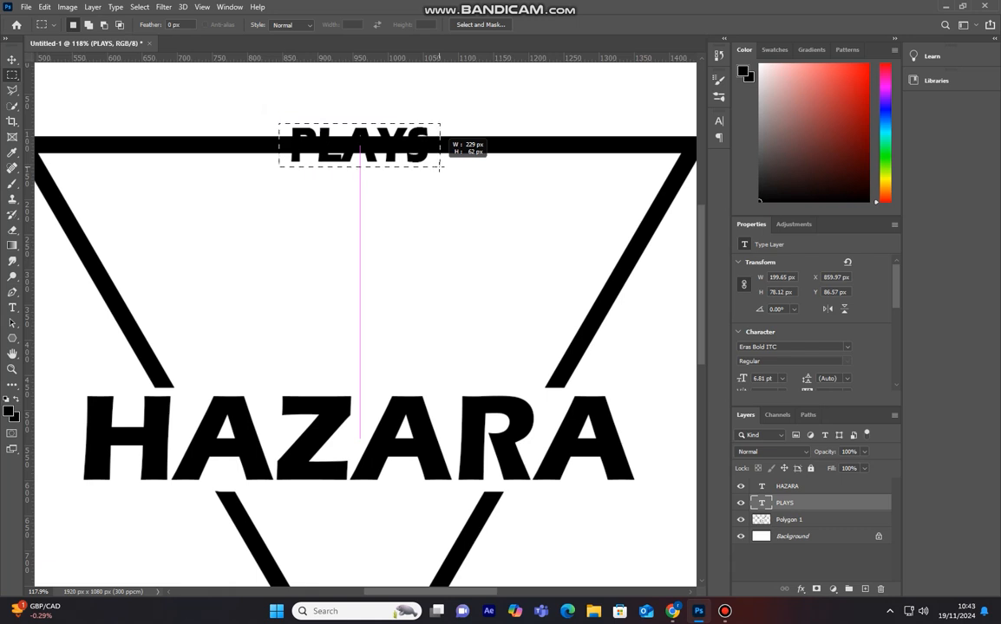
drag(440, 167, 440, 167)
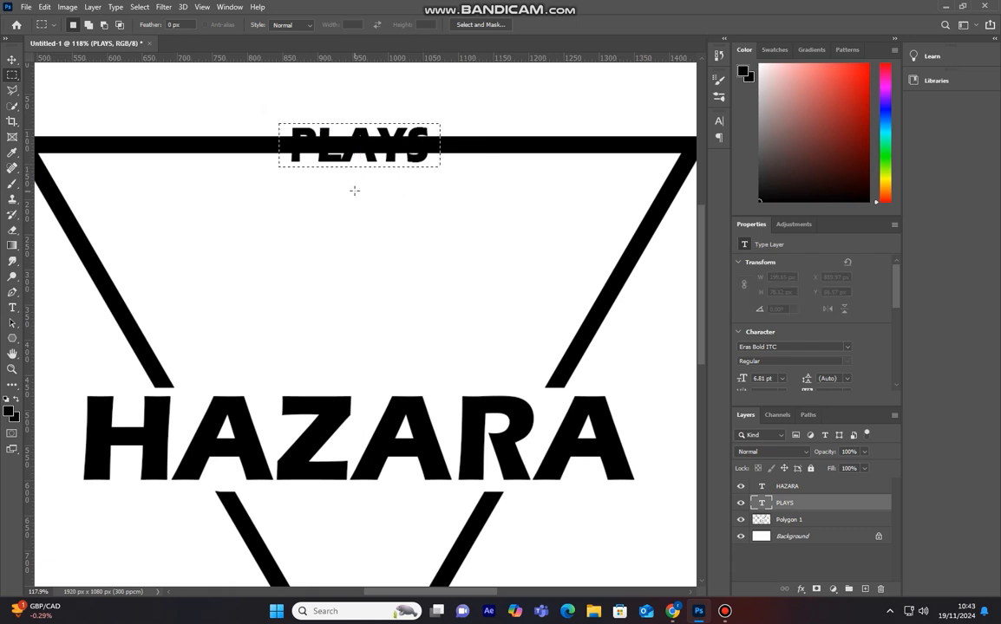
On the Polygon 1 layer, erase the triangle's top edge inside the selection behind PLAYS, and deselect.
click(806, 520)
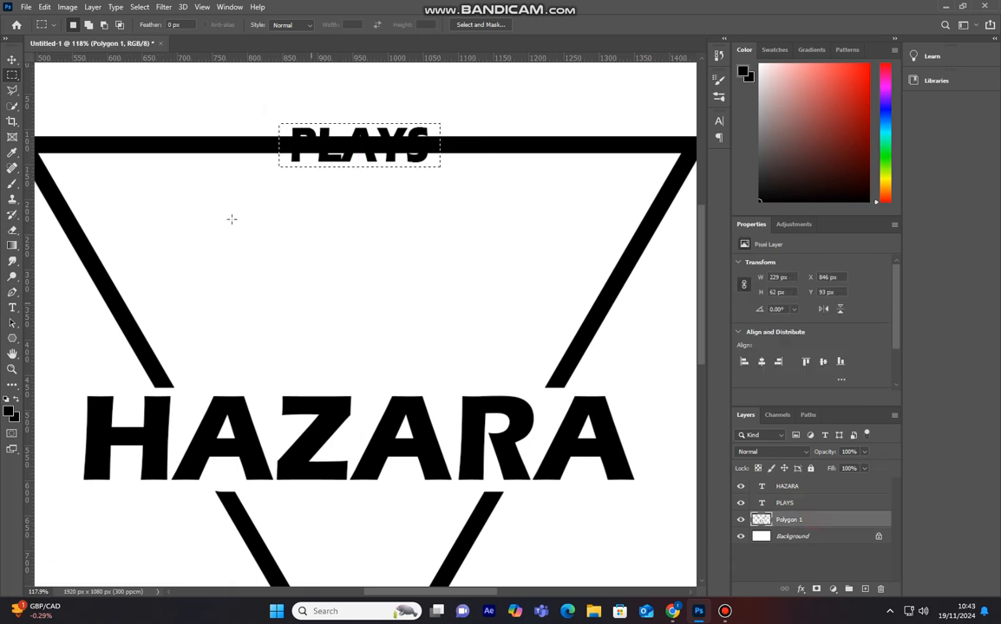
click(13, 230)
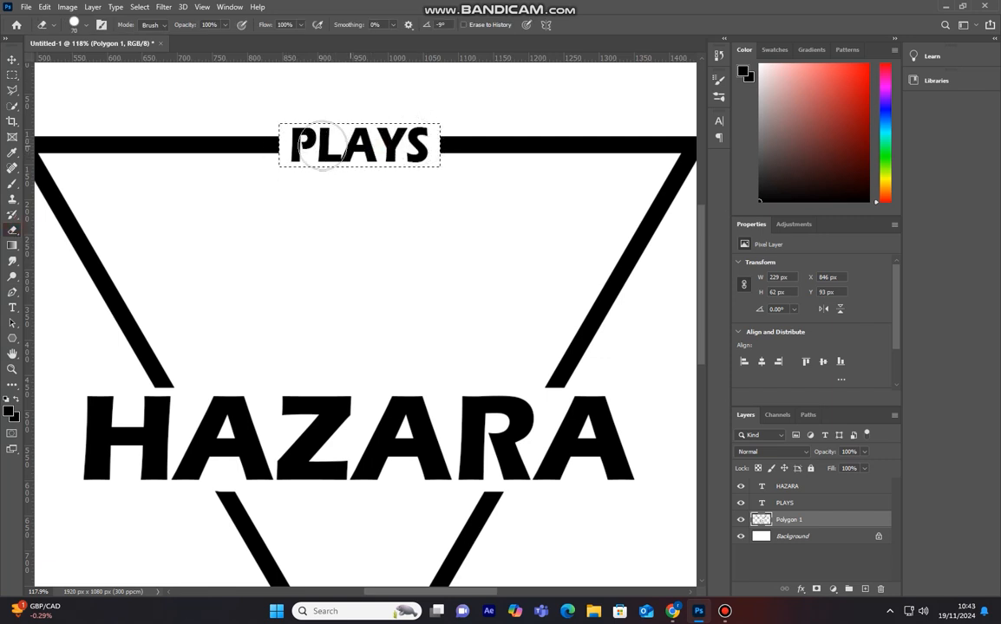
key(ctrl+d)
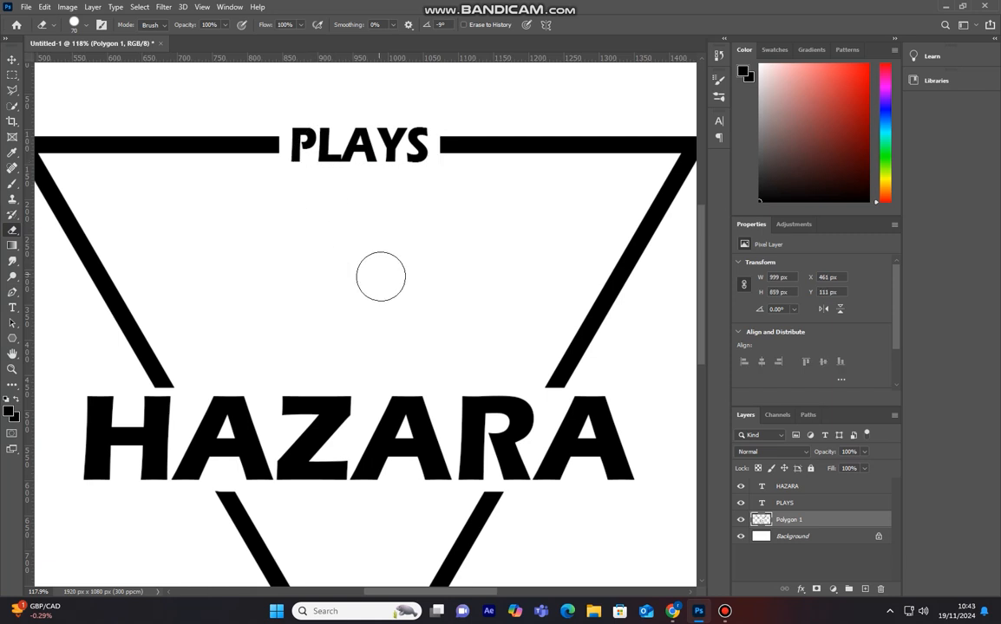
key(v)
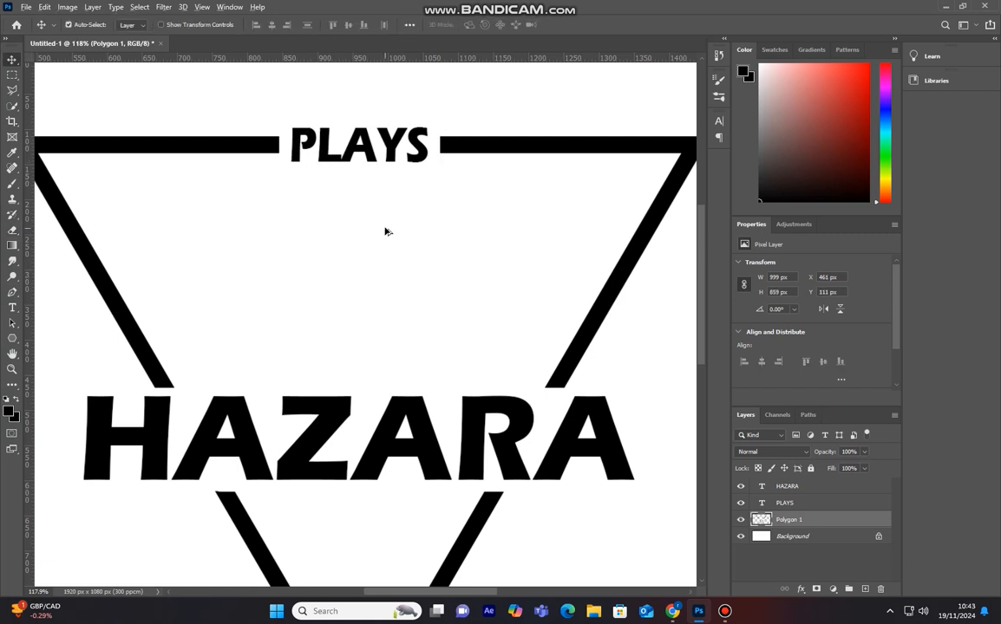
scroll(384, 232, down, 2)
scroll(384, 237, down, 3)
scroll(424, 338, up, 1)
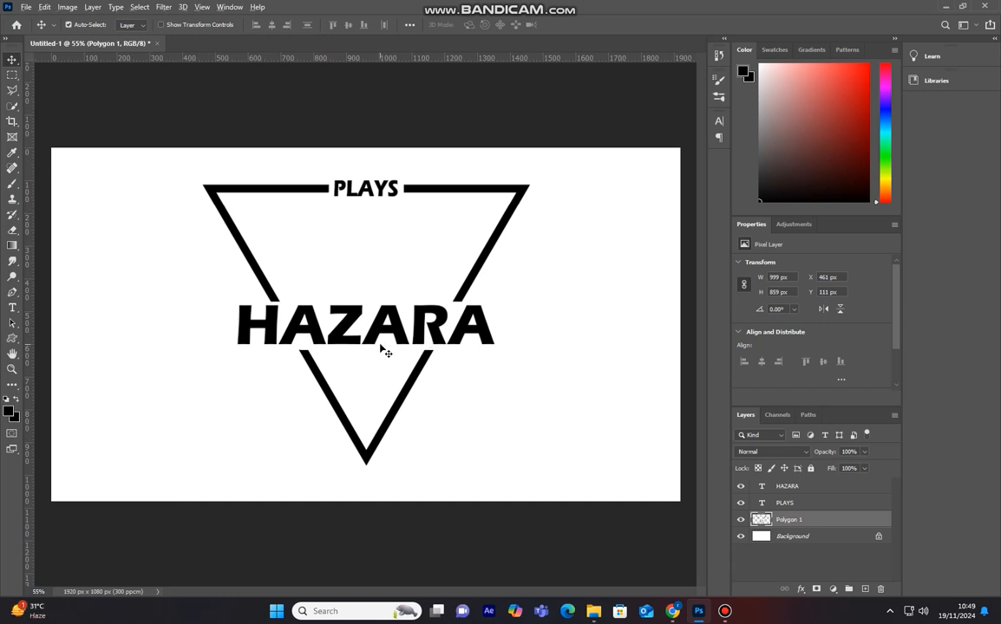
Draw an unfilled pointed Labels custom shape with a 2 px black stroke, about 267 × 87 px, around PLAYS and hide its path outline.
scroll(346, 183, up, 2)
scroll(351, 204, up, 1)
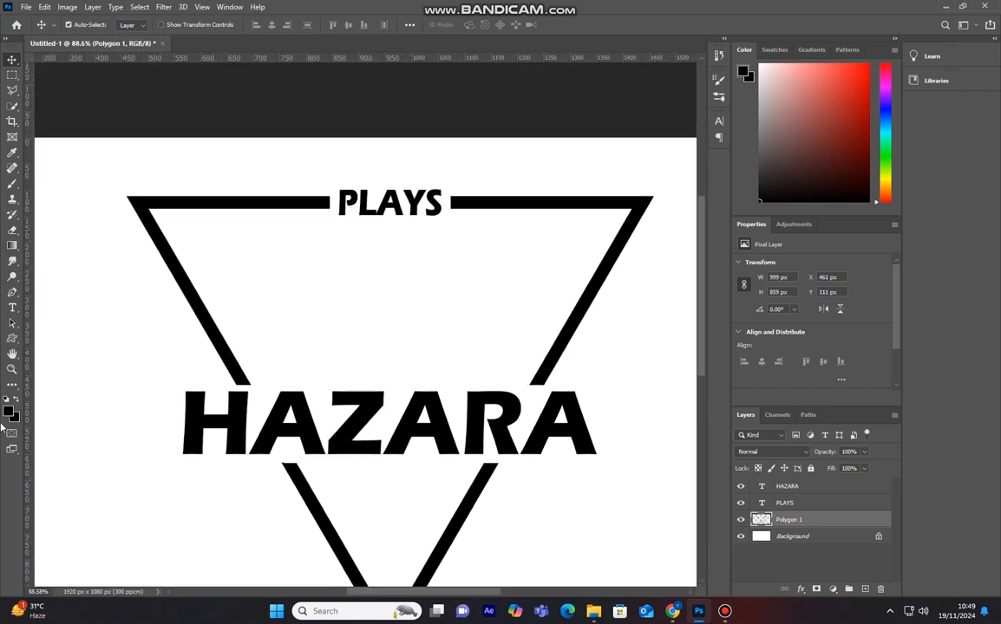
click(12, 338)
scroll(279, 292, up, 2)
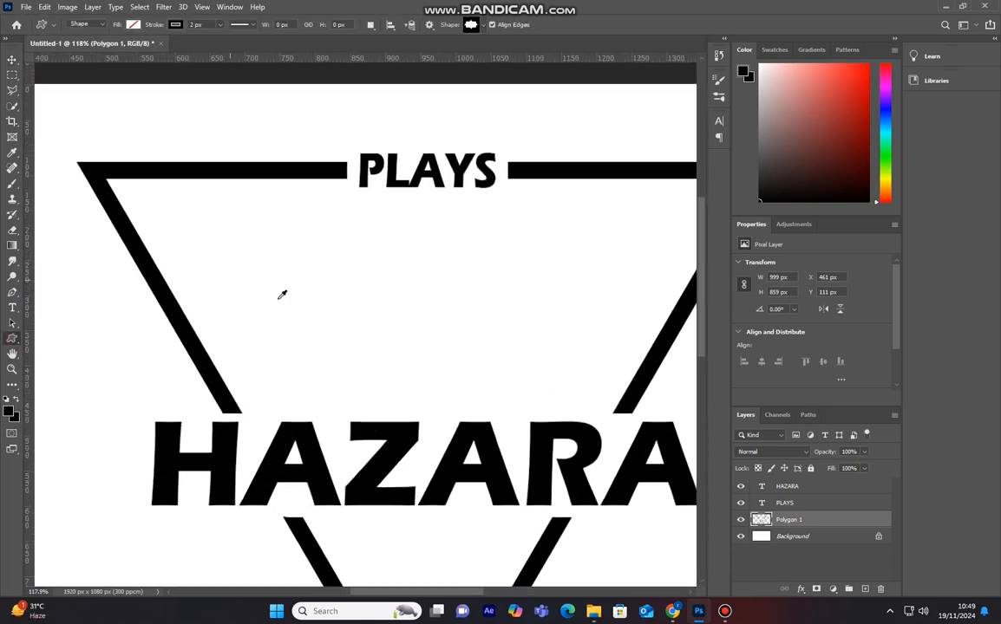
drag(287, 293, 183, 339)
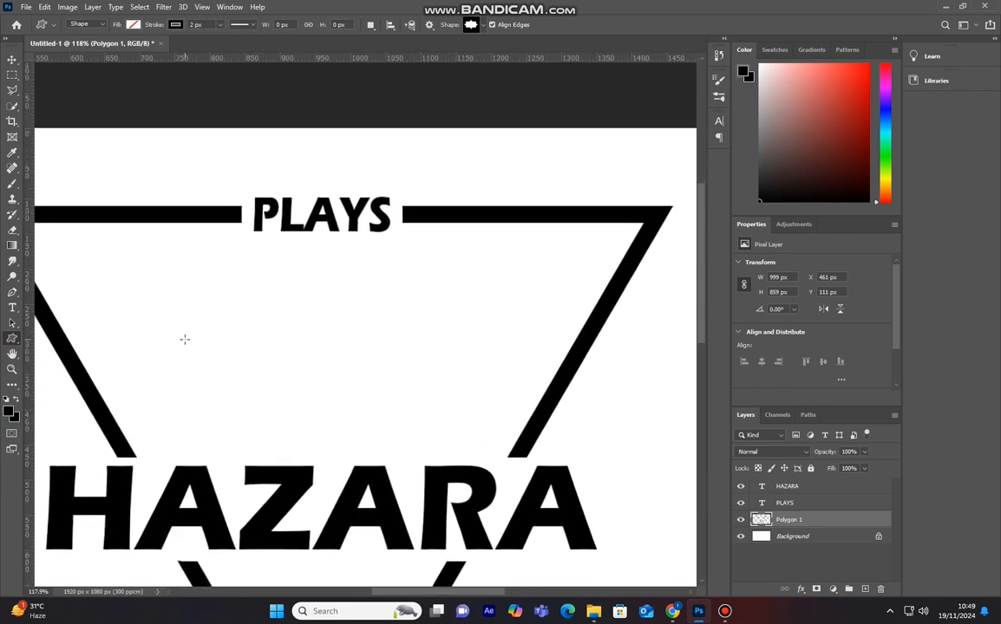
click(471, 24)
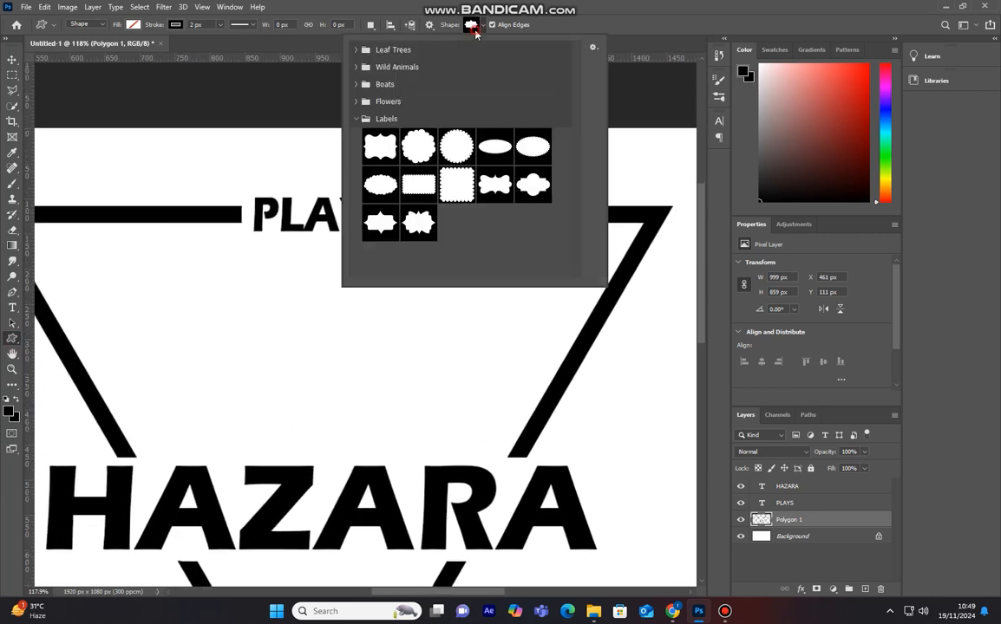
click(384, 223)
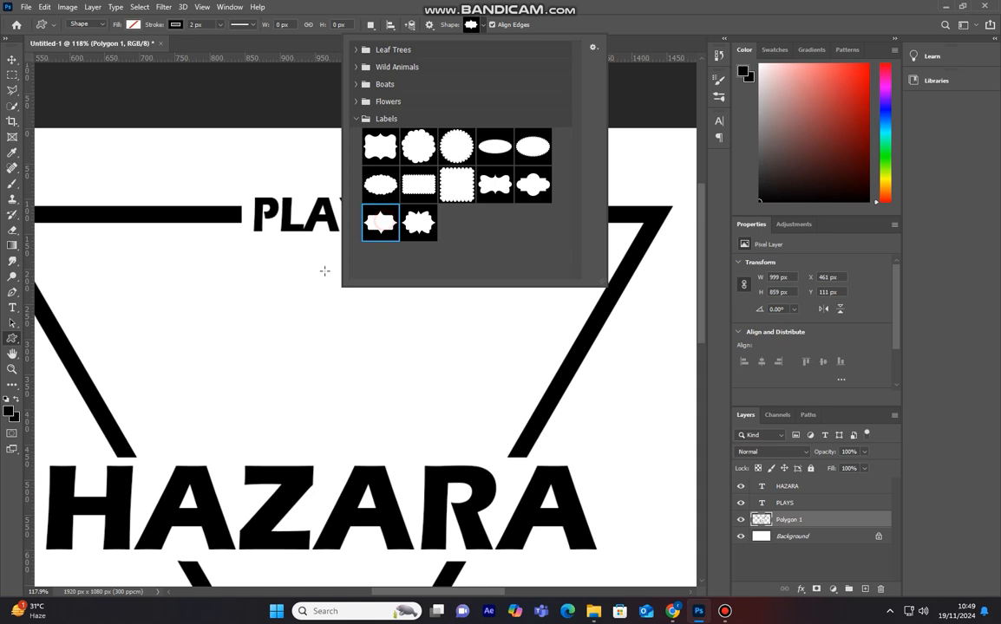
click(376, 227)
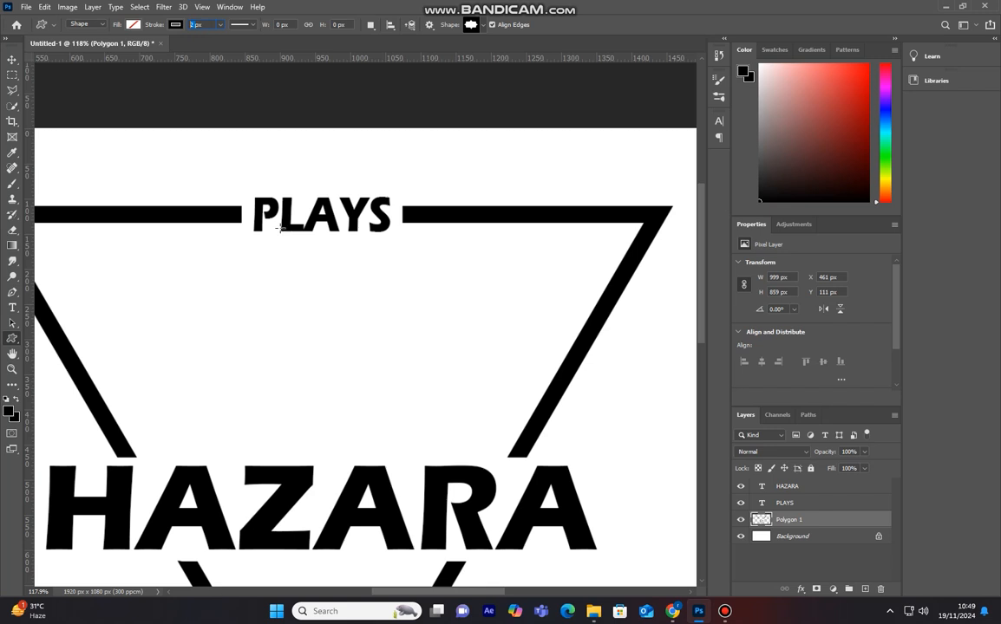
drag(248, 192, 418, 245)
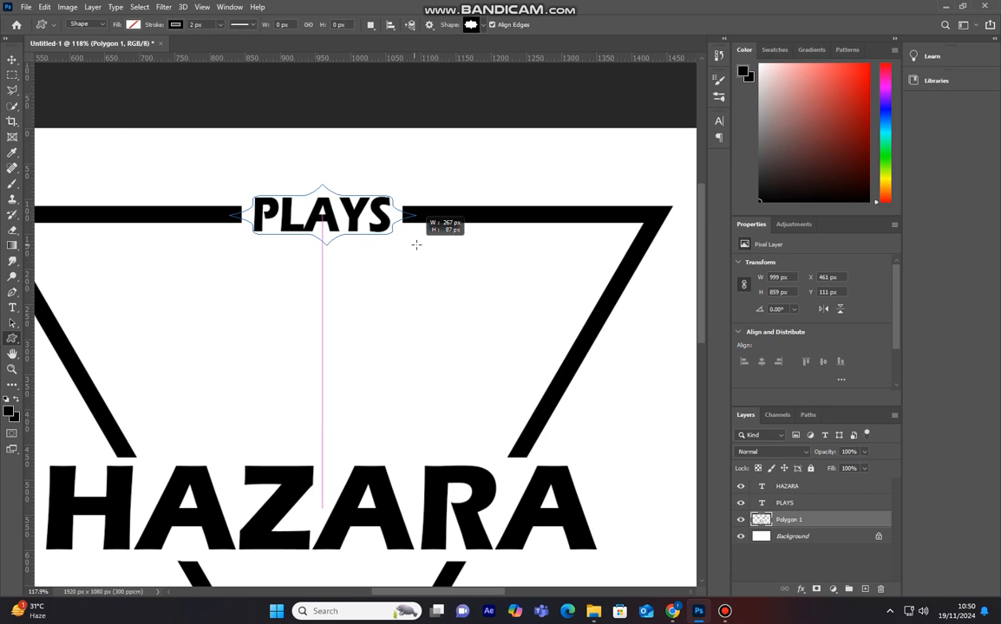
drag(417, 245, 417, 245)
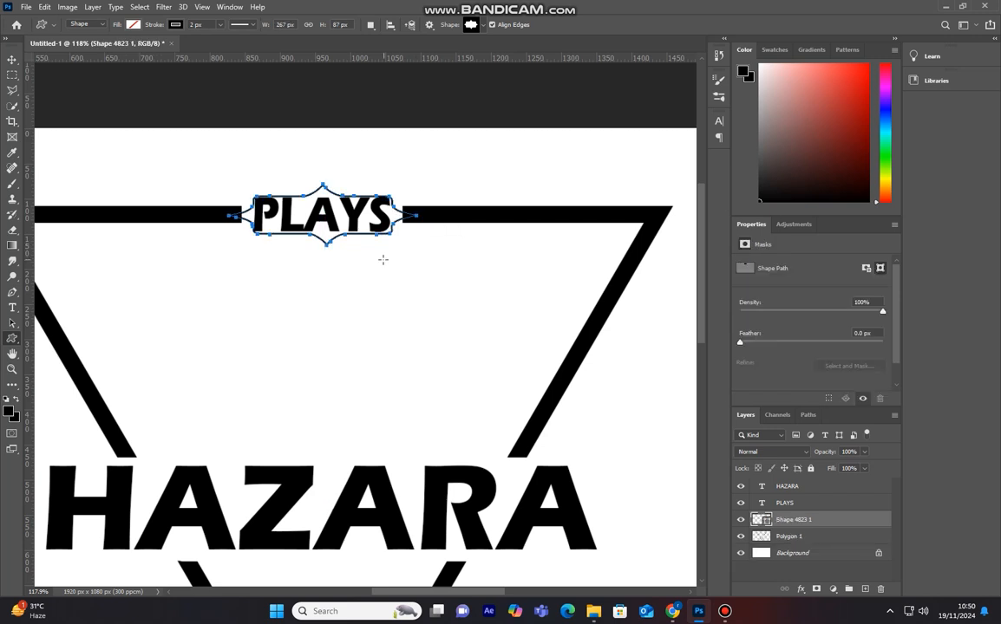
key(ctrl+h)
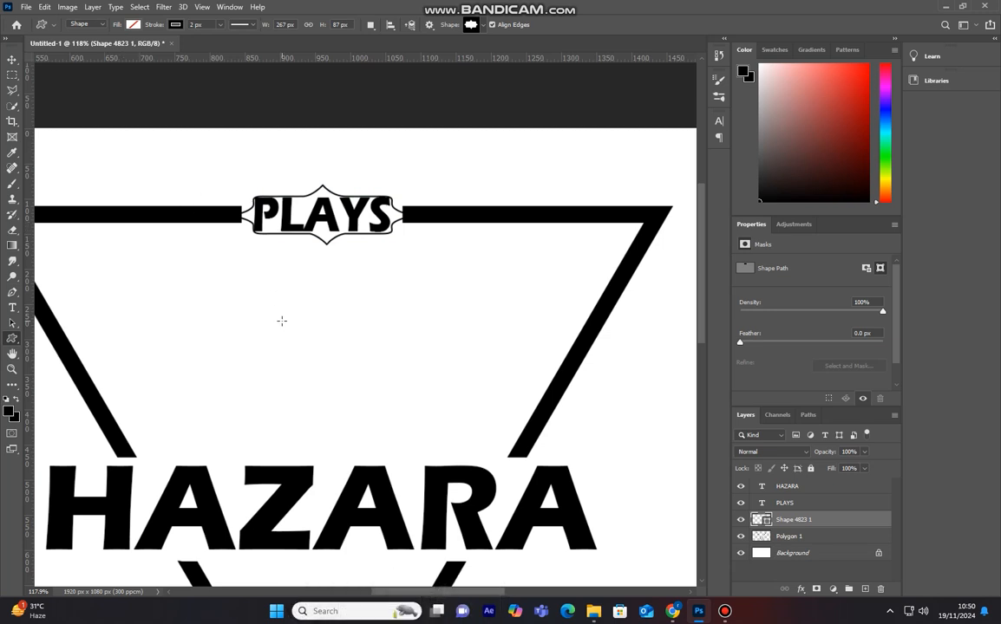
Free-transform the label frame around PLAYS to 105.85% height and nudge it horizontally to an X position of 960.50 px.
click(12, 59)
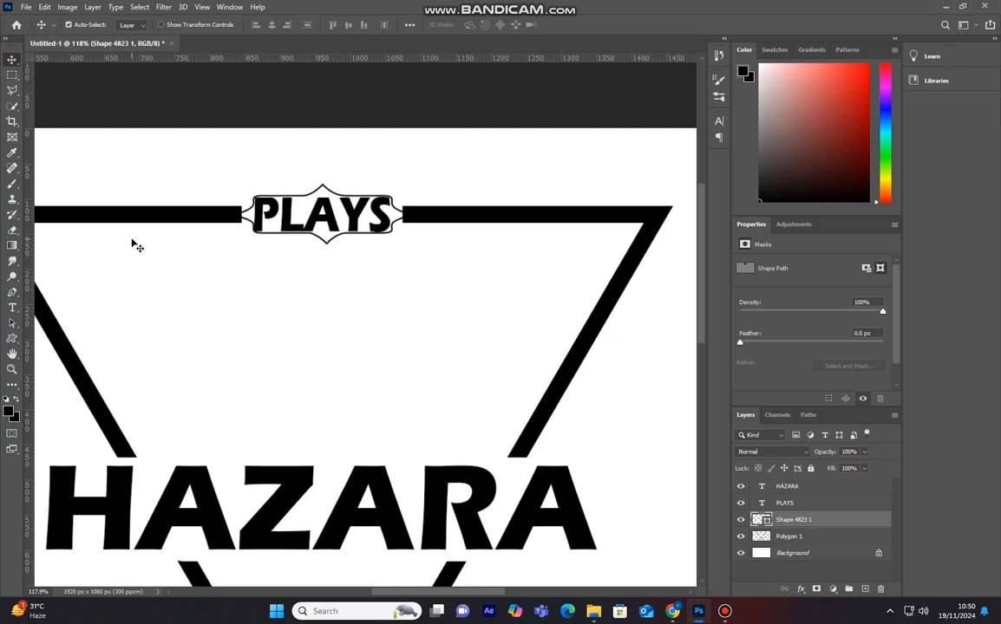
key(ctrl+t)
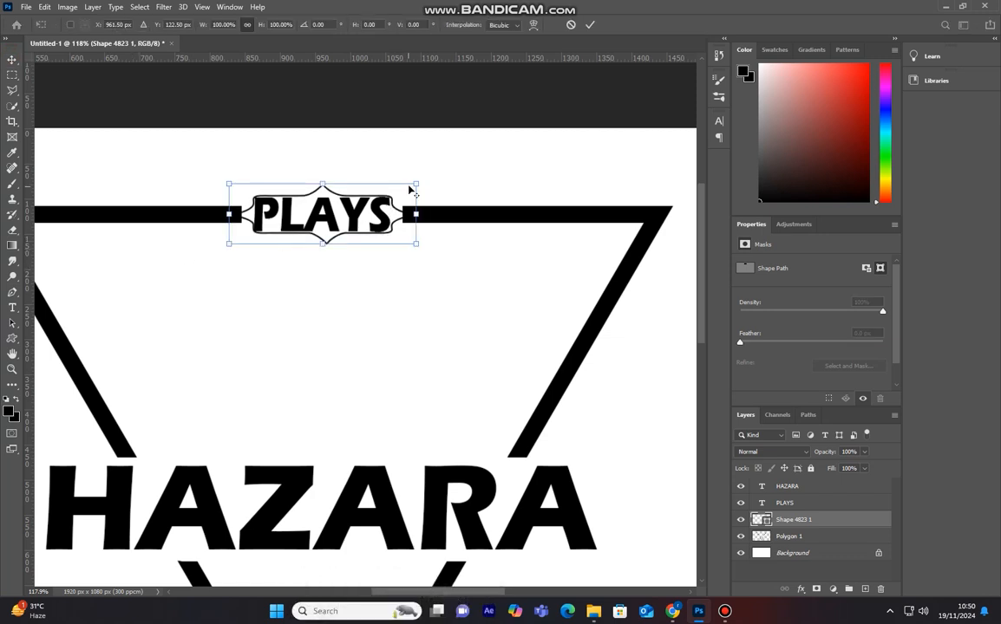
drag(417, 184, 418, 180)
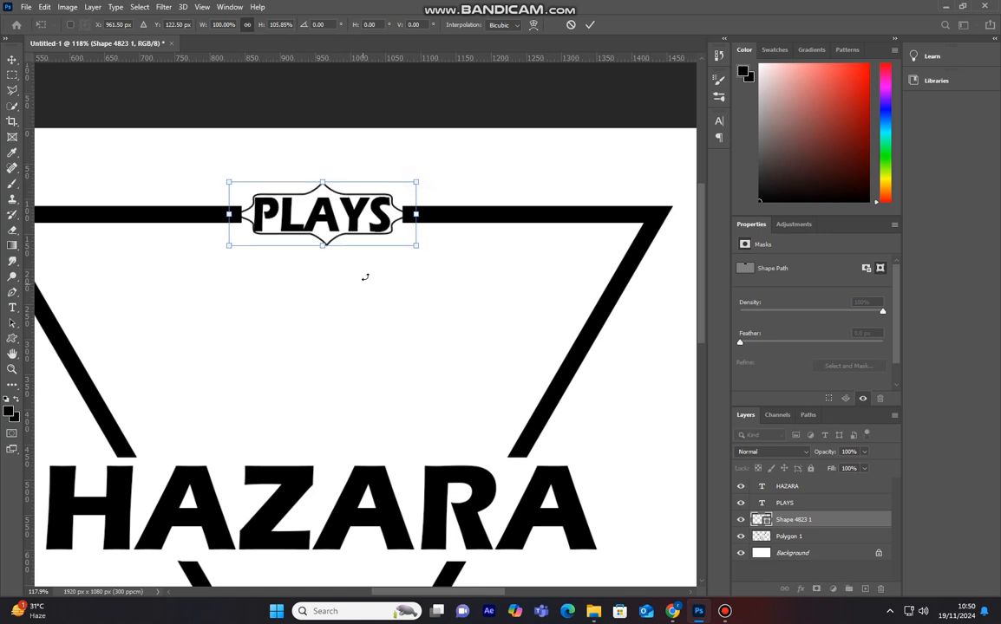
key(Left)
key(Left)
key(Right)
key(Right)
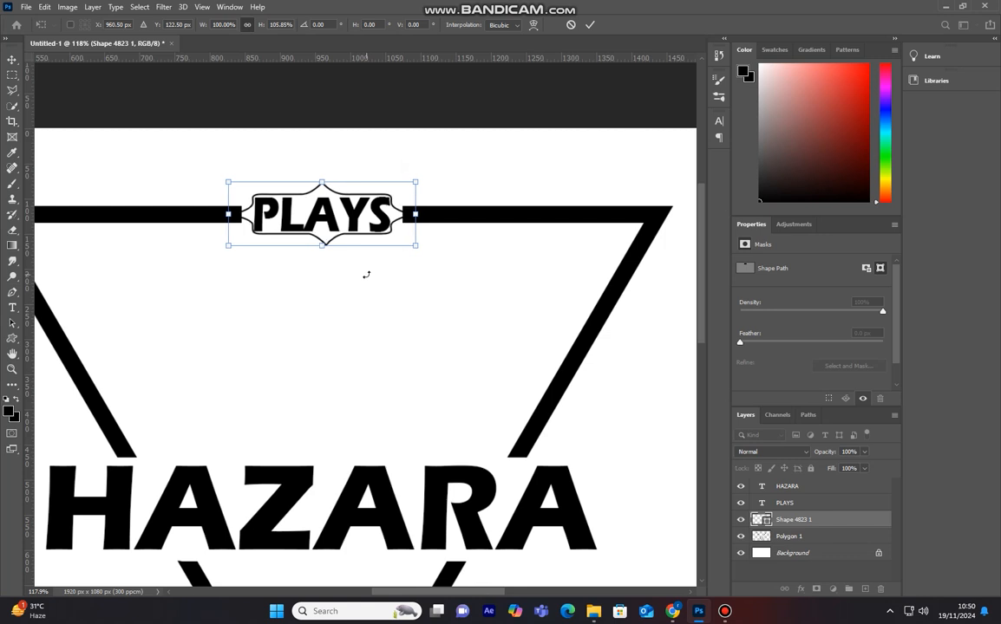
click(590, 26)
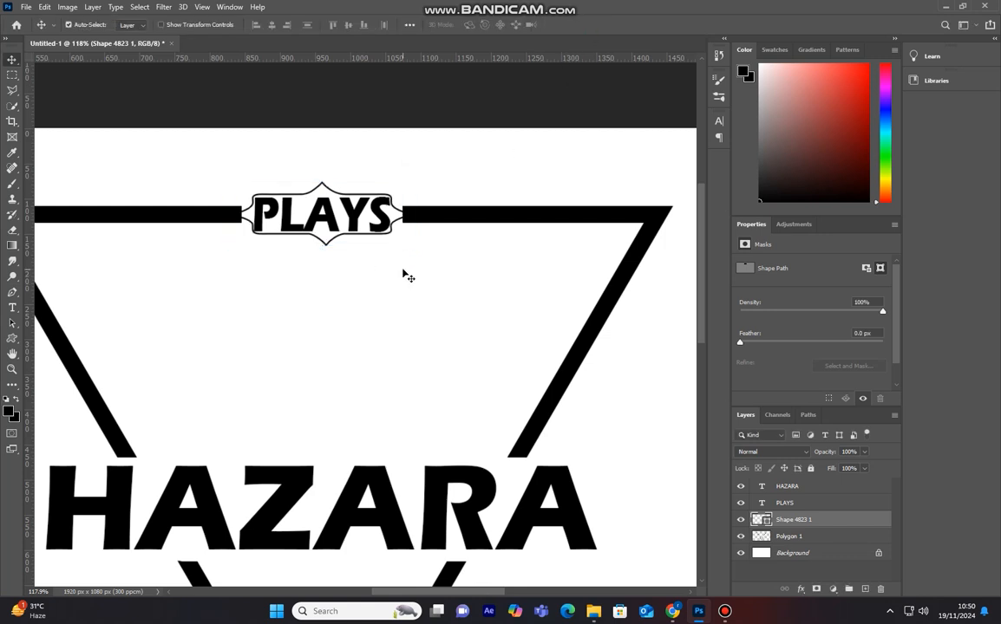
scroll(366, 316, down, 5)
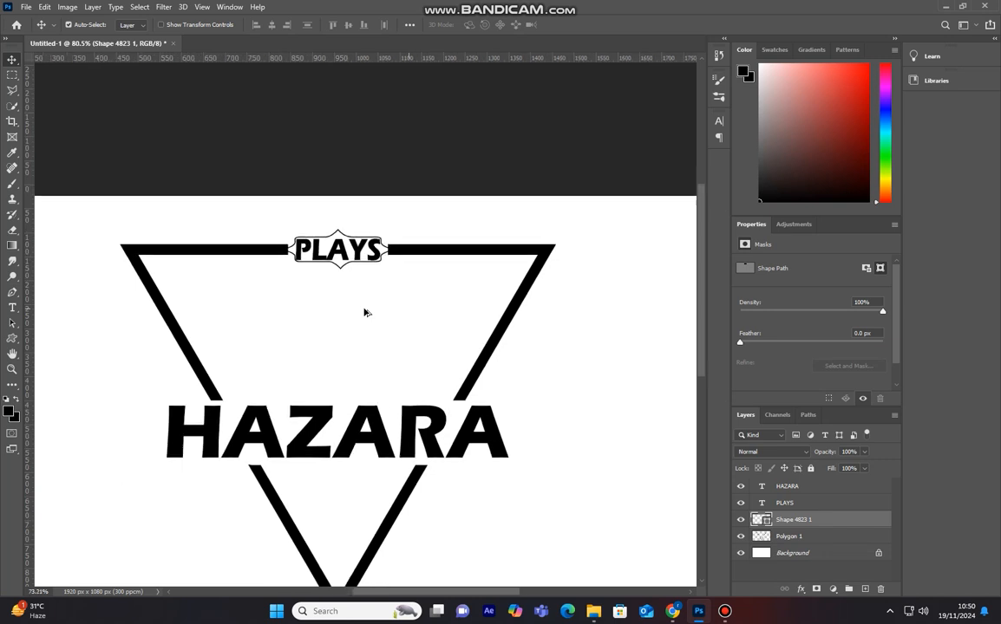
scroll(360, 356, up, 1)
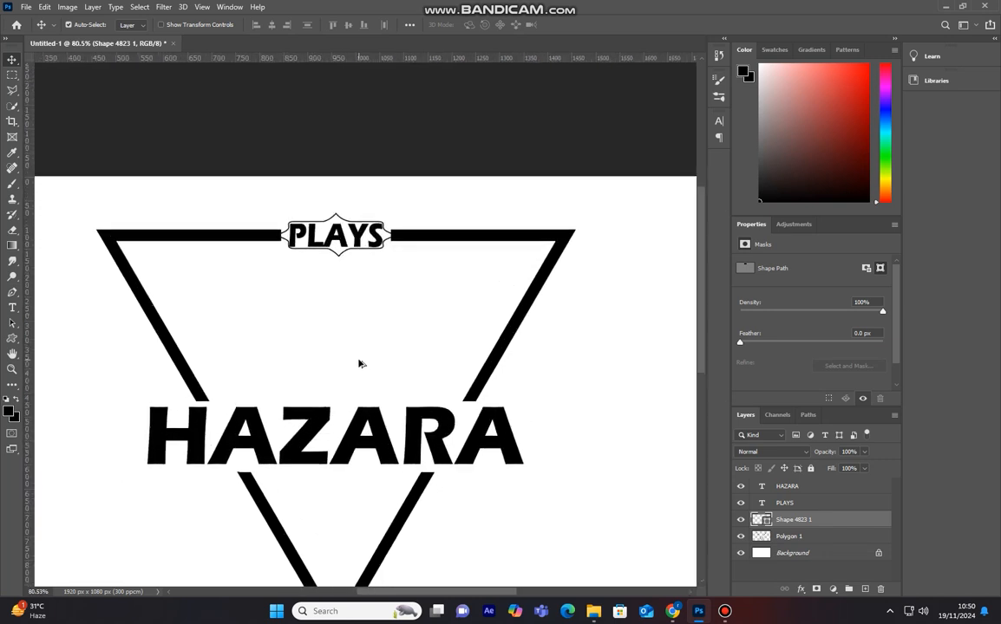
scroll(360, 363, down, 1)
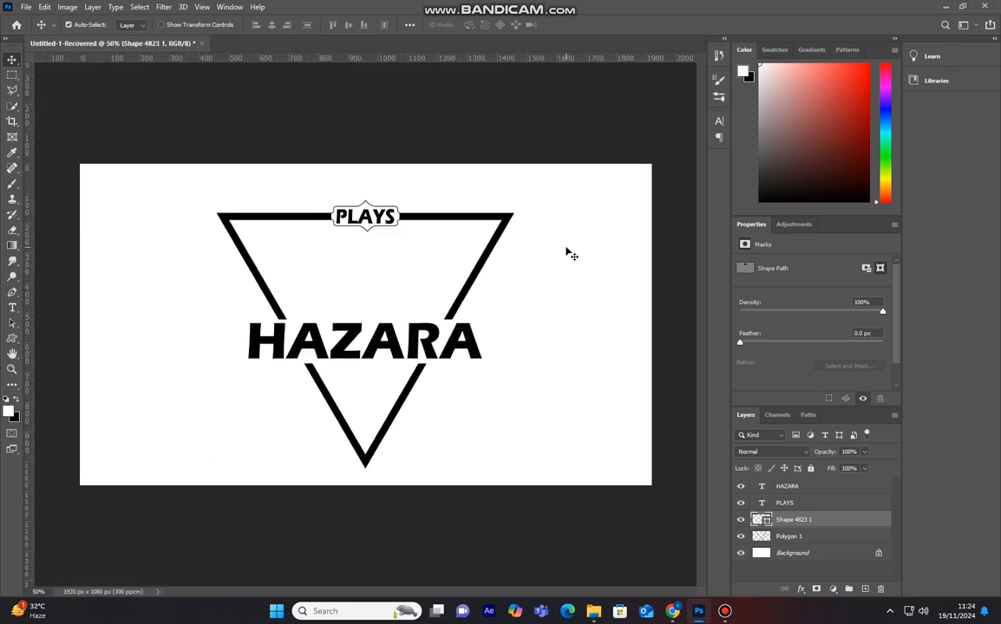
Above the HAZARA layer, draw the hg-nautical-shapes skull with crossed swords beside the triangle, unfilled with a 10 px stroke, and hide its path outline.
click(566, 251)
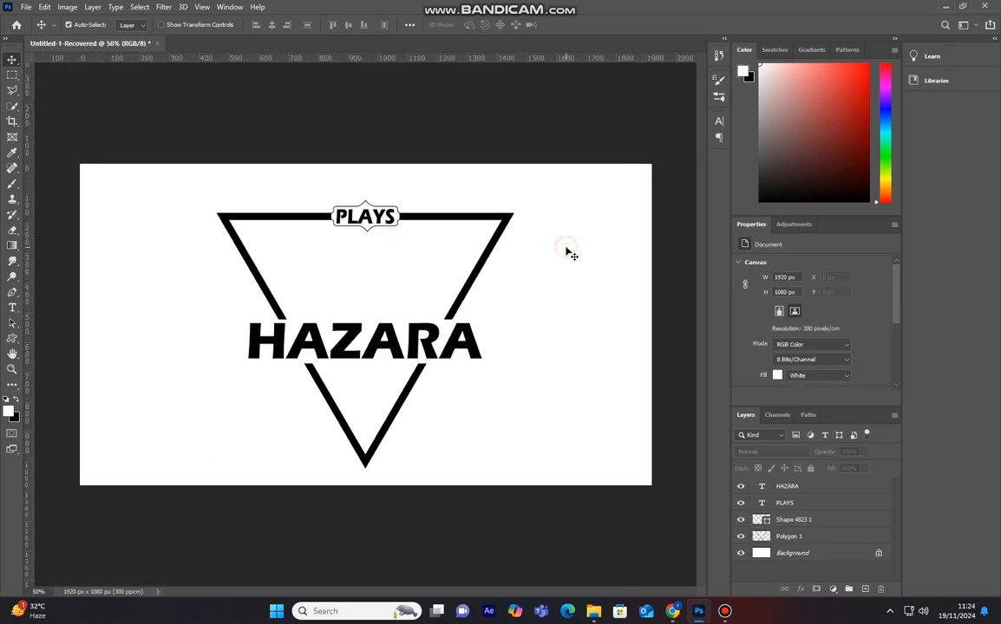
click(798, 487)
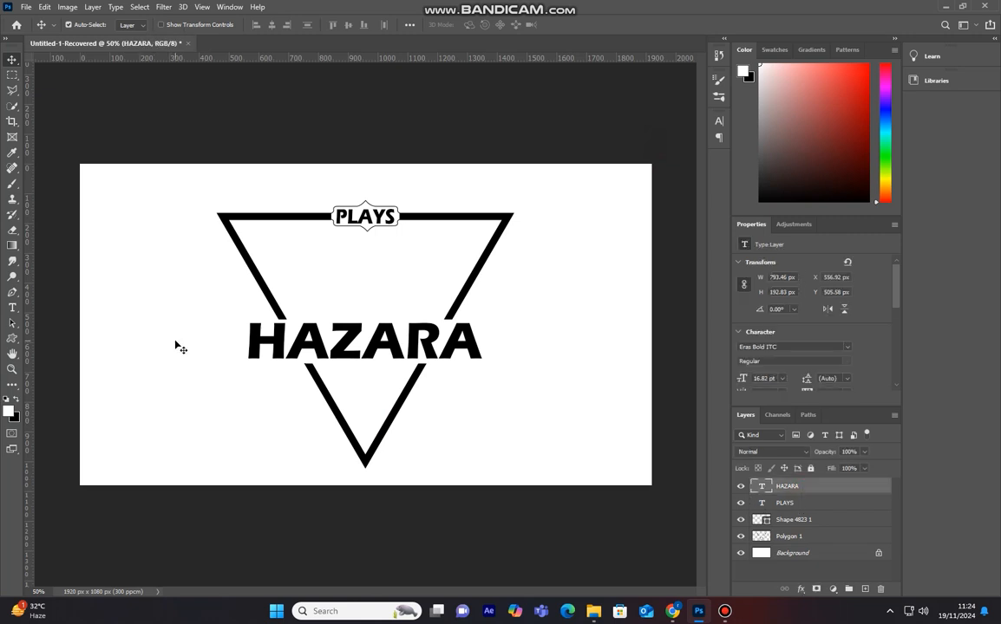
click(12, 339)
click(65, 396)
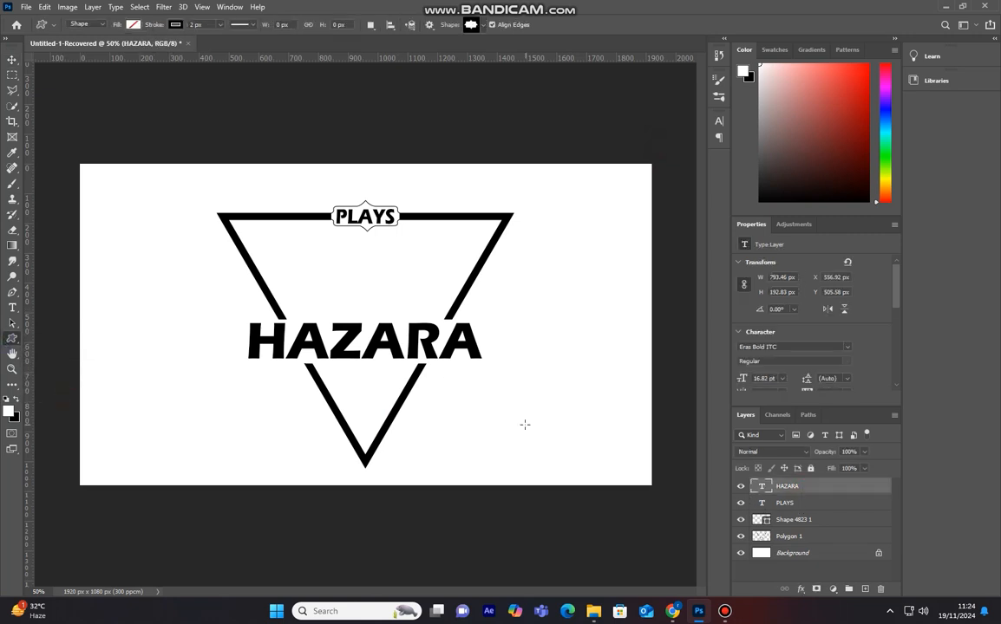
click(482, 25)
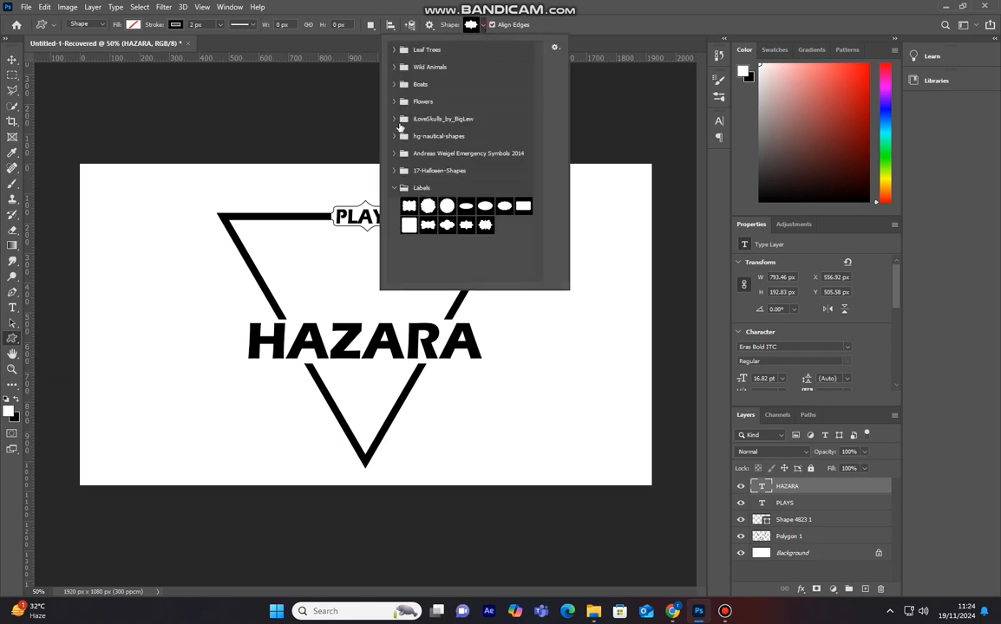
click(395, 137)
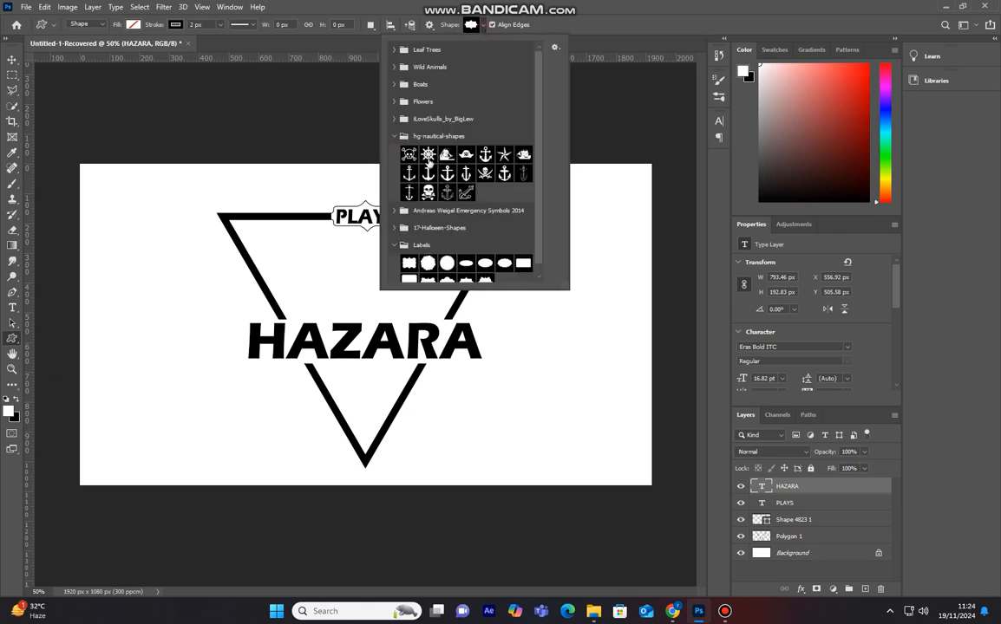
click(485, 173)
double_click(485, 173)
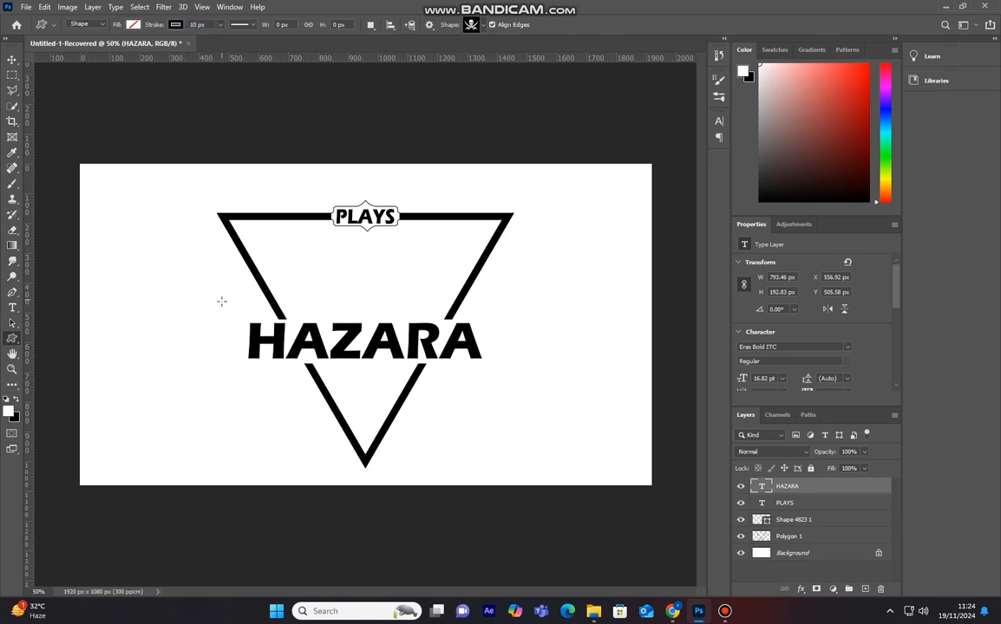
drag(130, 300, 213, 415)
key(v)
key(ctrl+h)
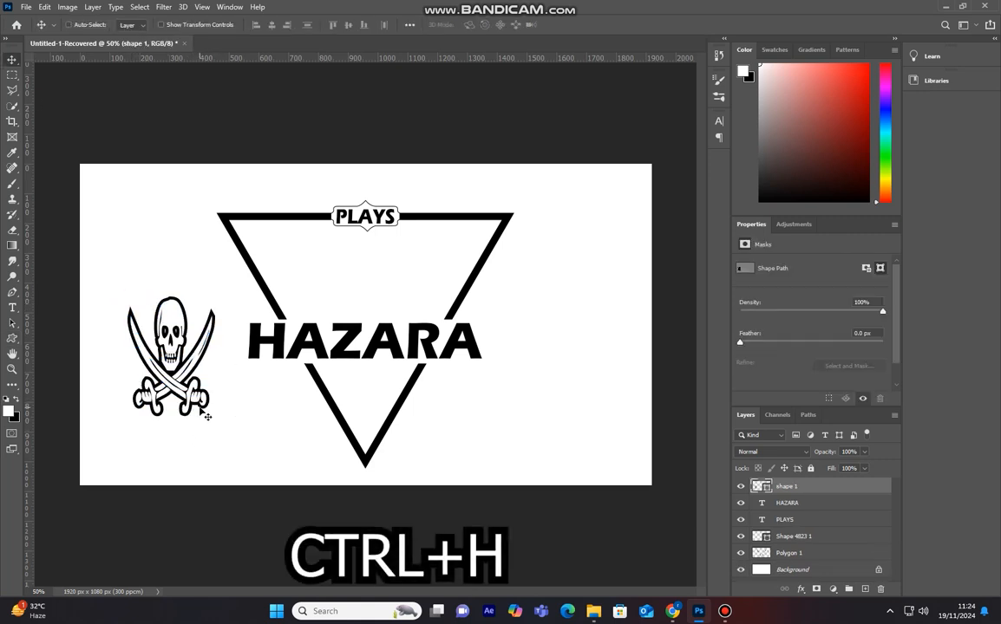
Move the skull shape directly above the PLAYS label, centered on the triangle, and select all the logo layers except the background.
key(ctrl+t)
drag(207, 416, 395, 170)
key(Return)
drag(178, 183, 425, 373)
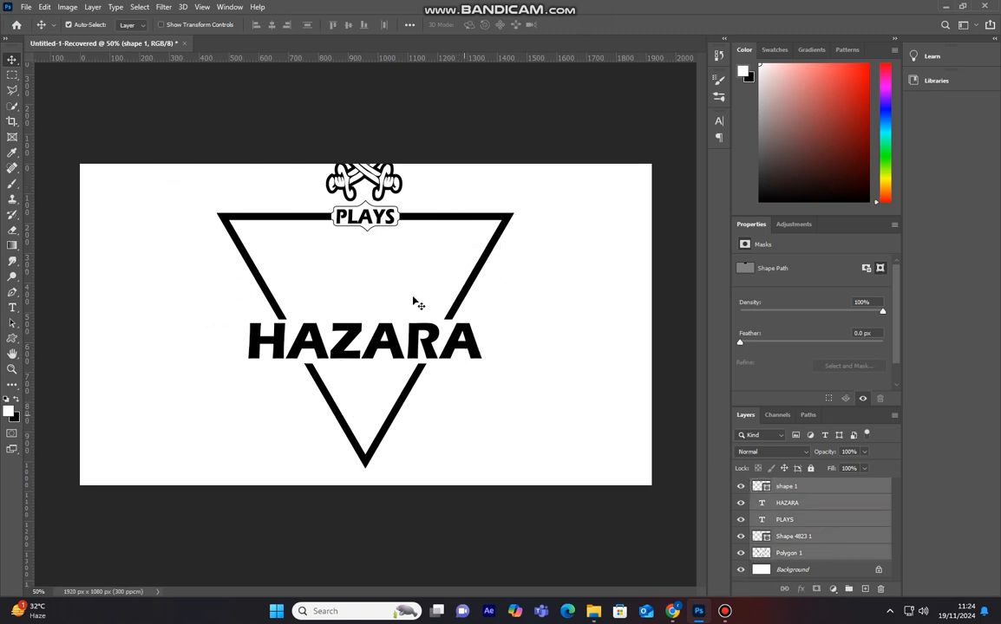
Scale the selected logo layers to about 79% and reposition them so the whole emblem fits inside the canvas.
mouse_move(411, 228)
mouse_down()
mouse_move(413, 264)
mouse_move(405, 236)
mouse_up()
key(ctrl+t)
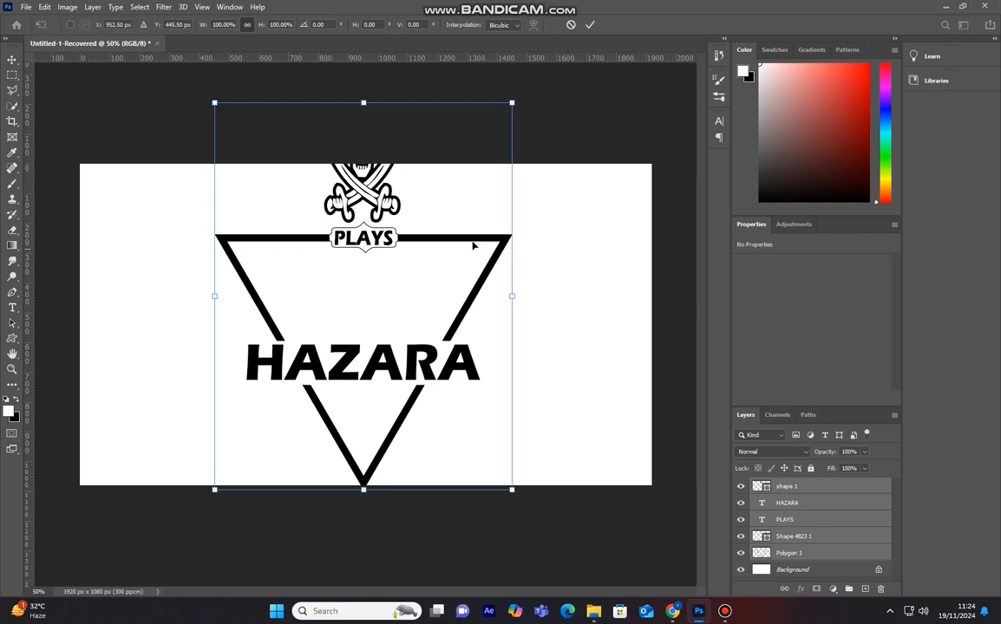
drag(506, 106, 484, 134)
drag(439, 199, 423, 252)
drag(480, 154, 477, 163)
drag(426, 223, 425, 232)
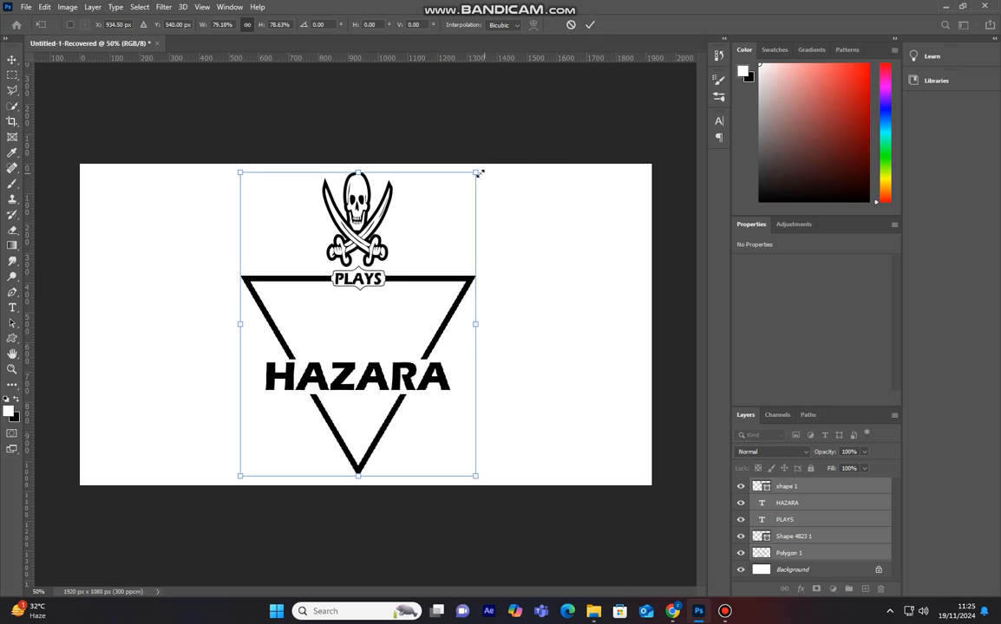
click(590, 25)
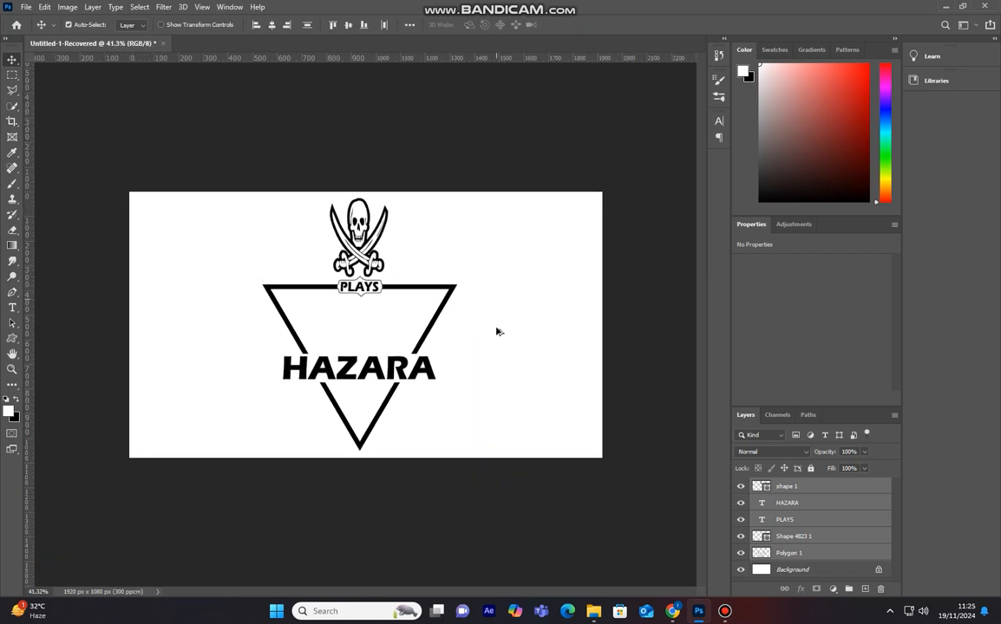
key(ctrl+plus)
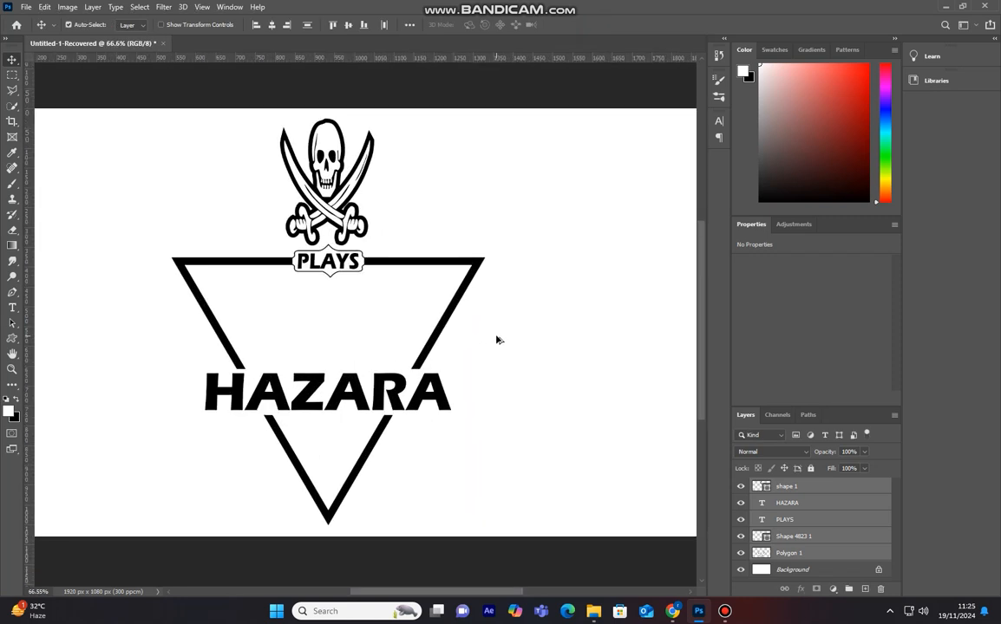
key(ctrl+minus)
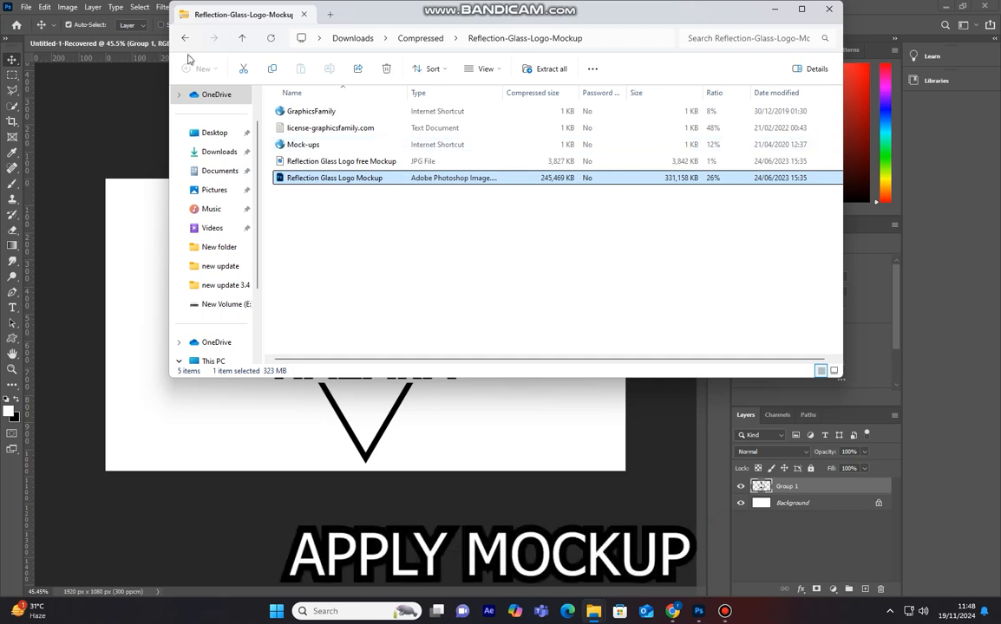
From the Spotlights-effect-3d-logo-mockup-on-cement-wall archive, preview the JPG and open the PSD mockup in Photoshop.
click(188, 41)
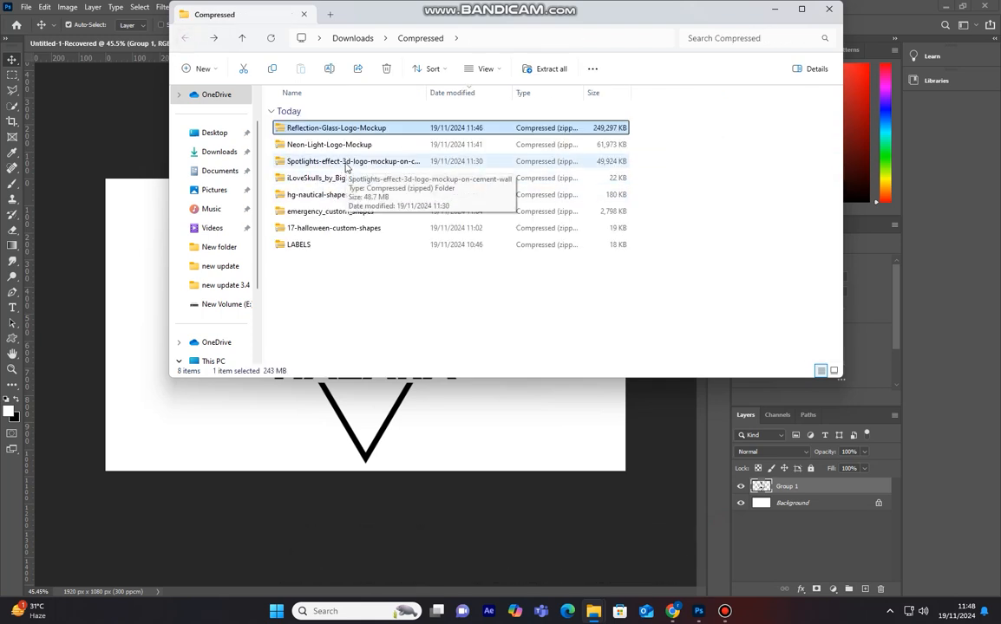
double_click(345, 165)
double_click(282, 110)
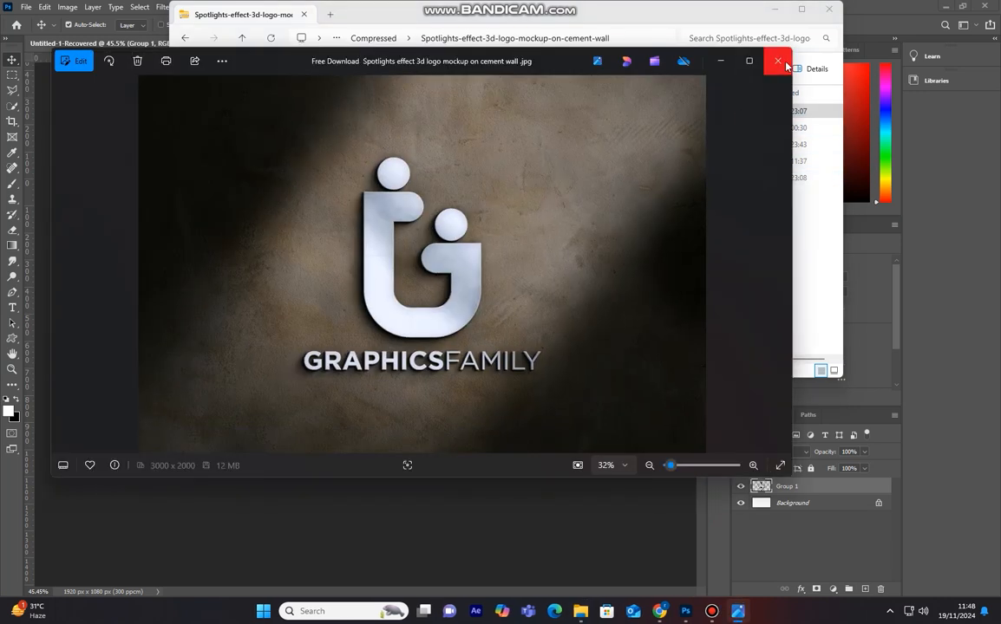
click(780, 62)
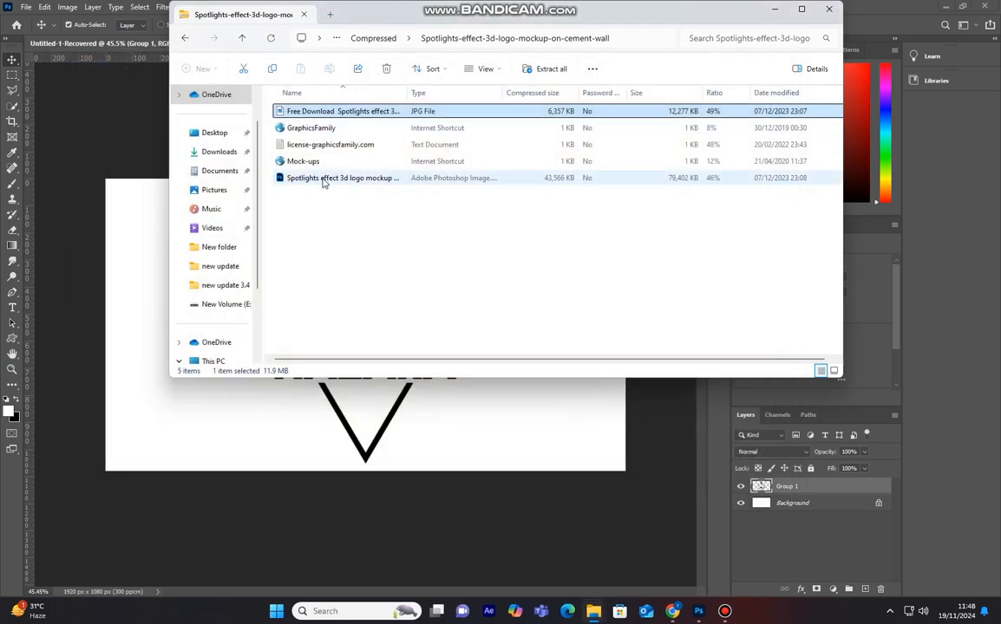
double_click(323, 178)
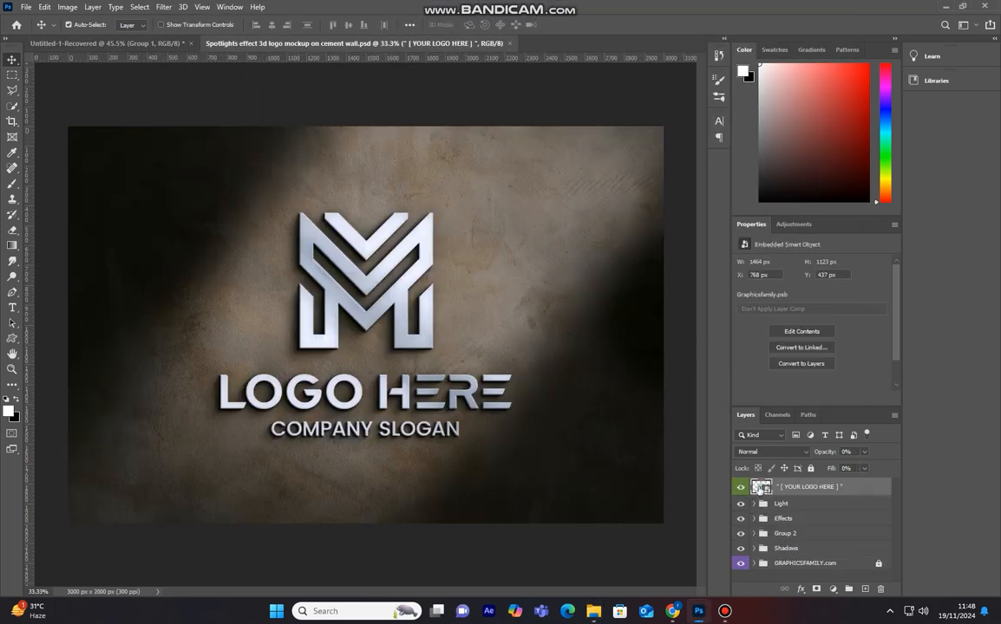
Open the contents of the [ YOUR LOGO HERE ] smart object and hide its Graphicsfamily placeholder layer.
double_click(760, 488)
click(741, 491)
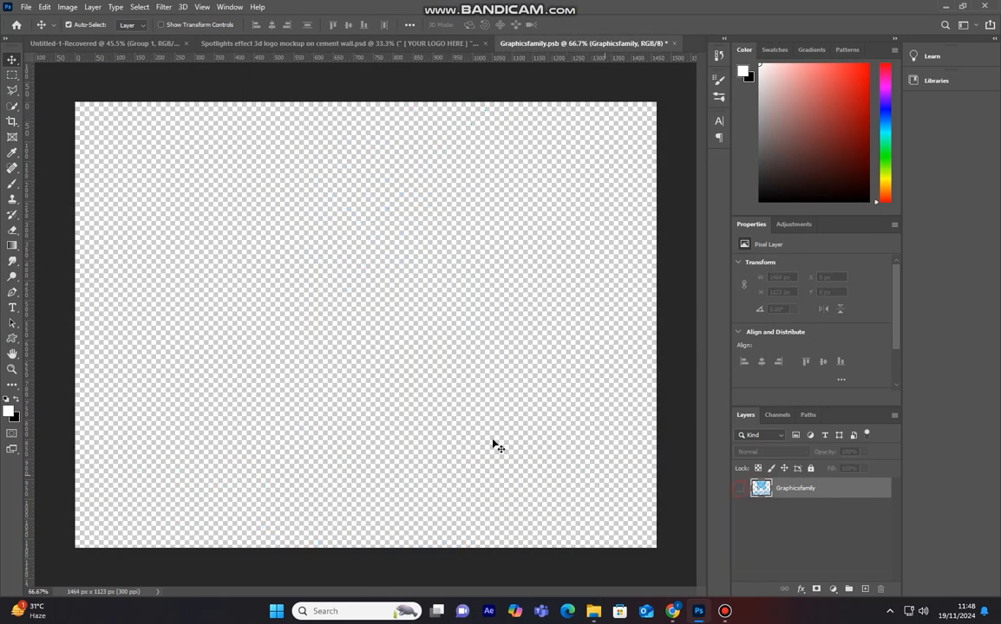
scroll(444, 384, down, 1)
Hide the Background layer in Untitled-1-Recovered and copy the Group 1 logo layer into Graphicsfamily.psb.
click(113, 41)
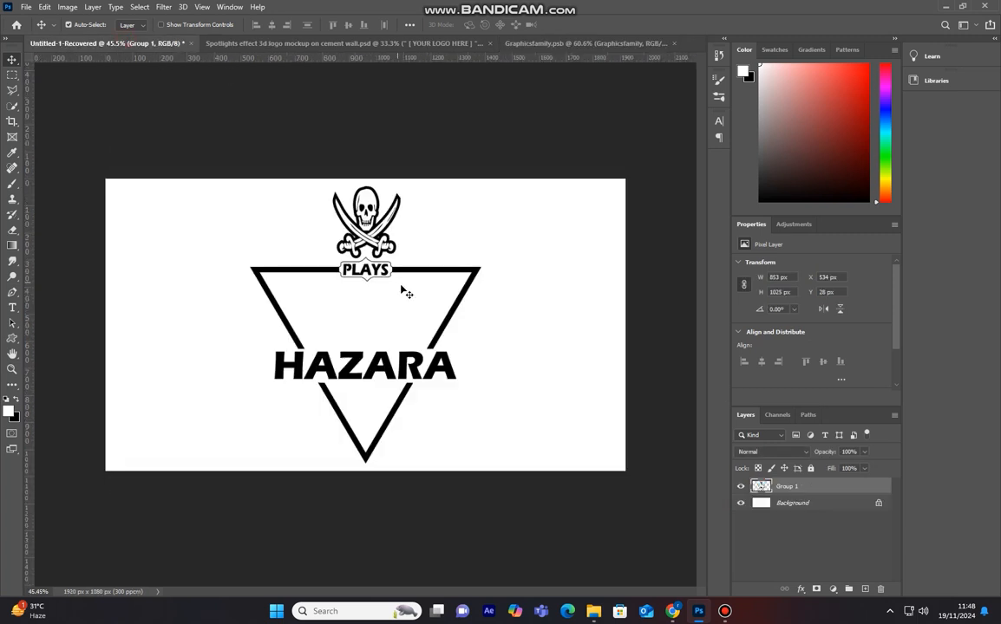
click(741, 505)
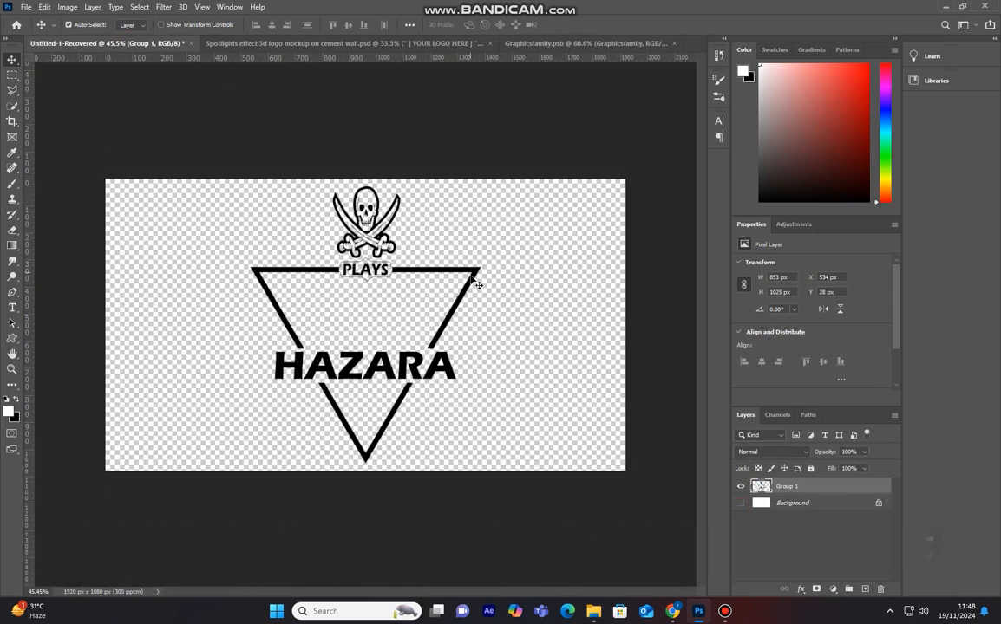
drag(474, 282, 356, 350)
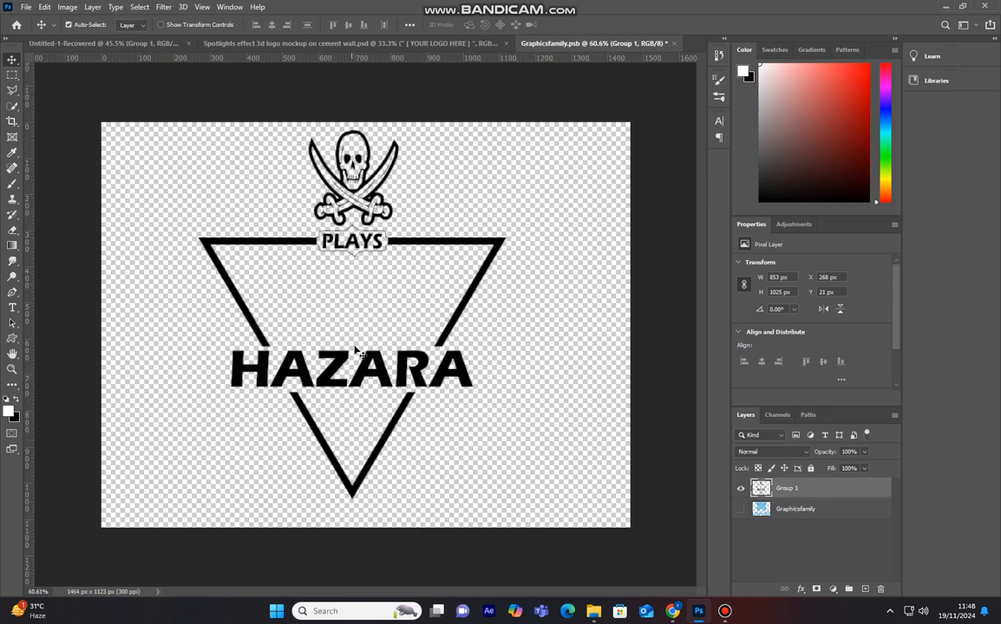
Free-transform the logo in Graphicsfamily.psb to 116.47% width and 108.13% height, nearly filling the canvas height.
key(ctrl+t)
key(ctrl+0)
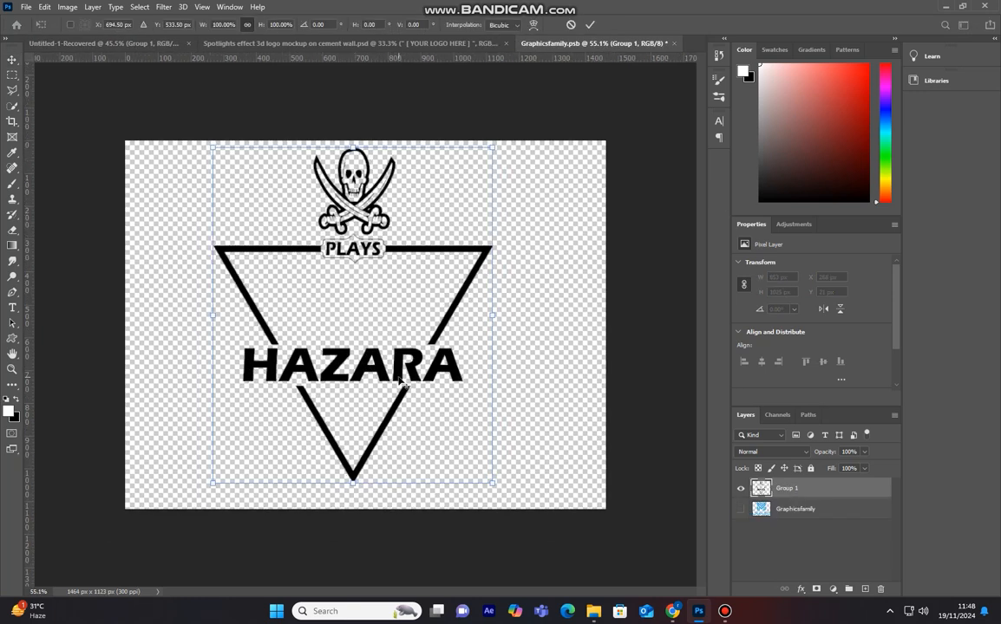
drag(468, 178, 489, 166)
drag(473, 203, 473, 213)
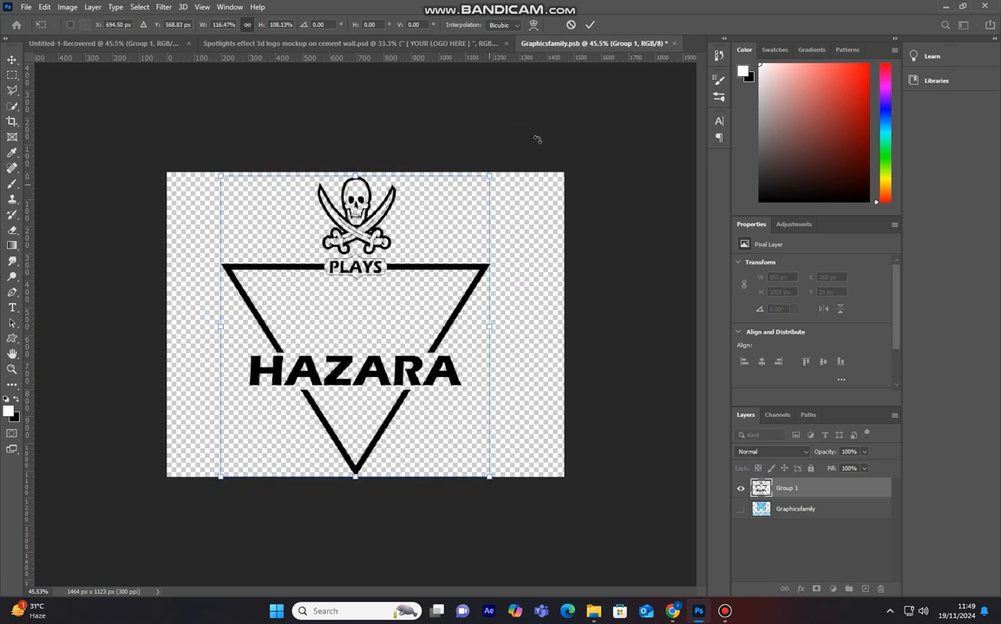
key(Return)
Save and close Graphicsfamily.psb, and inspect the logo in the Spotlights effect cement wall mockup.
key(ctrl+s)
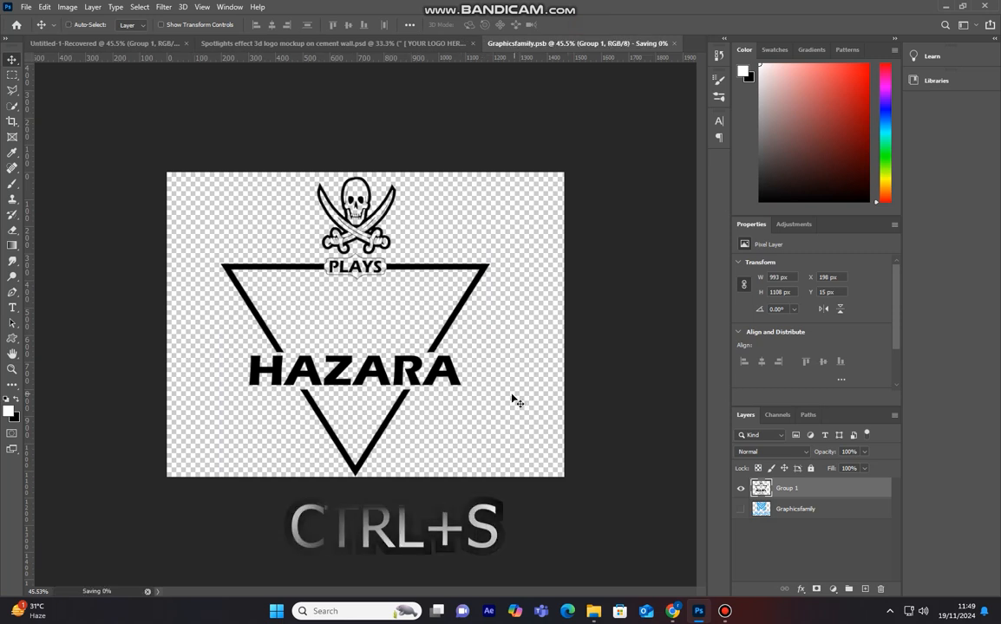
click(673, 43)
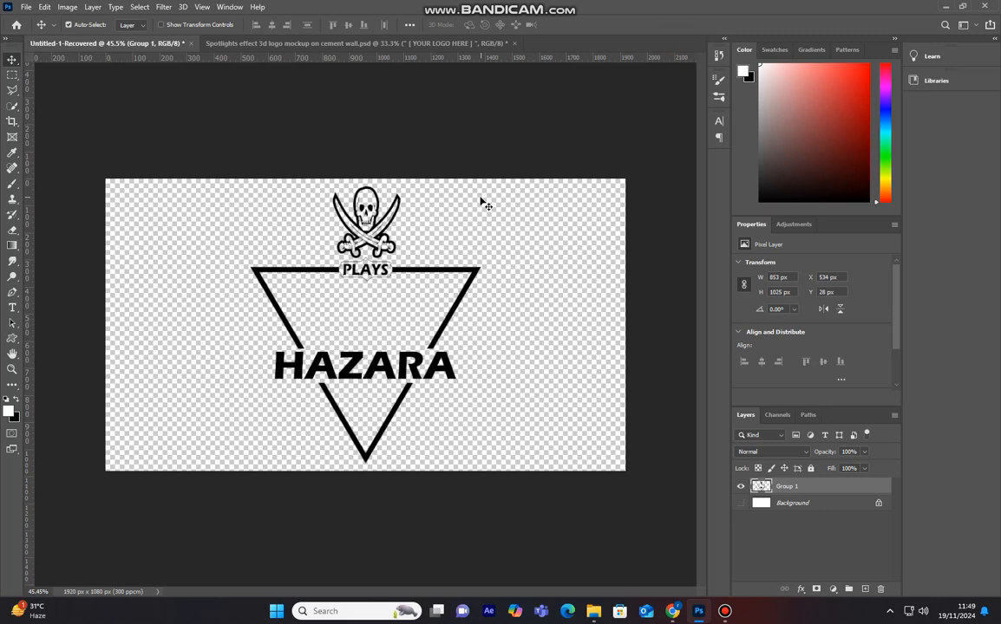
click(356, 43)
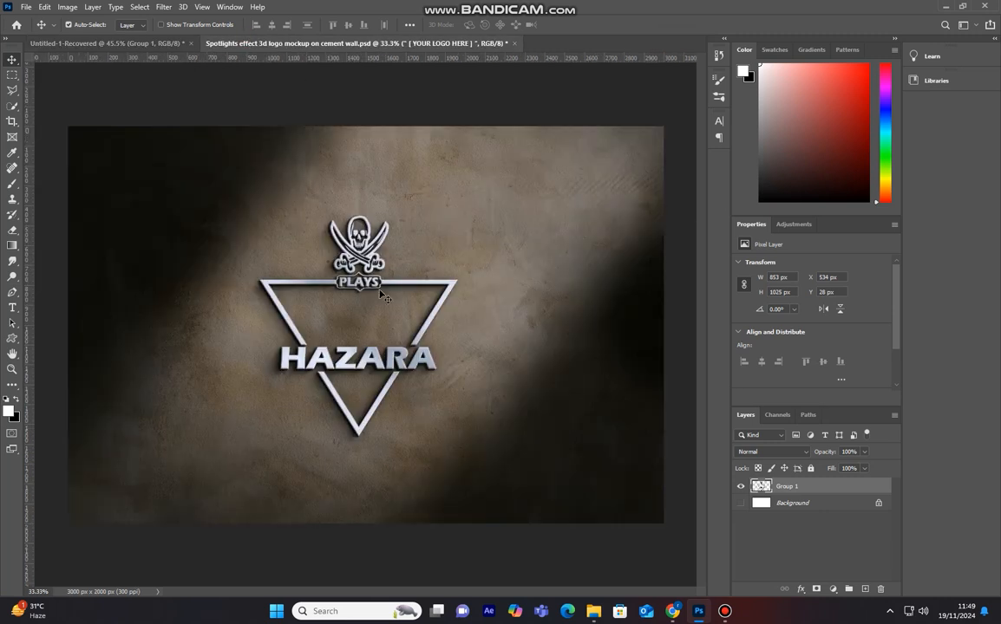
click(409, 397)
scroll(409, 397, down, 2)
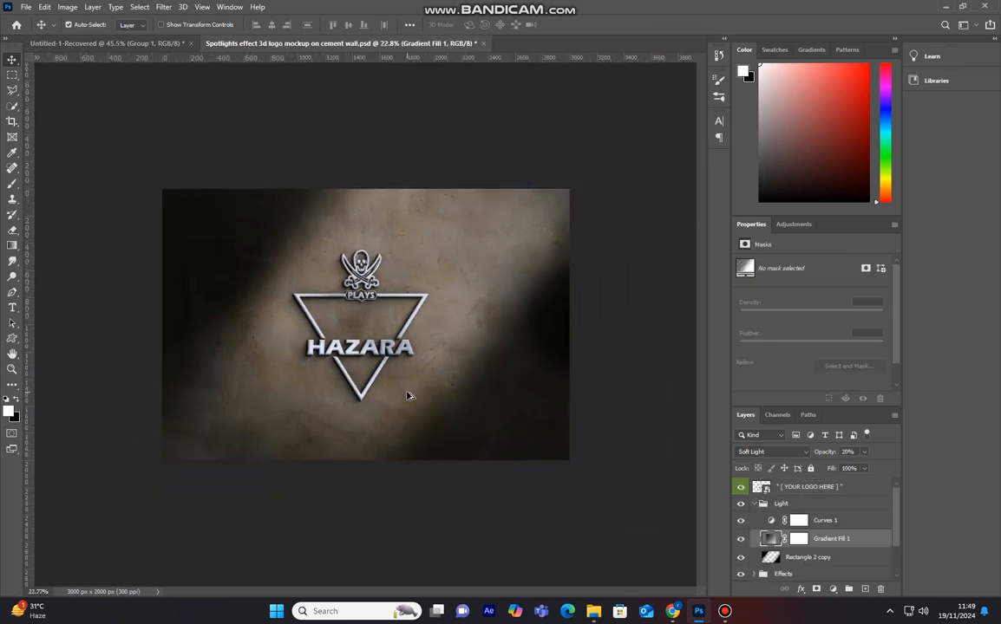
scroll(408, 396, up, 2)
scroll(409, 396, down, 3)
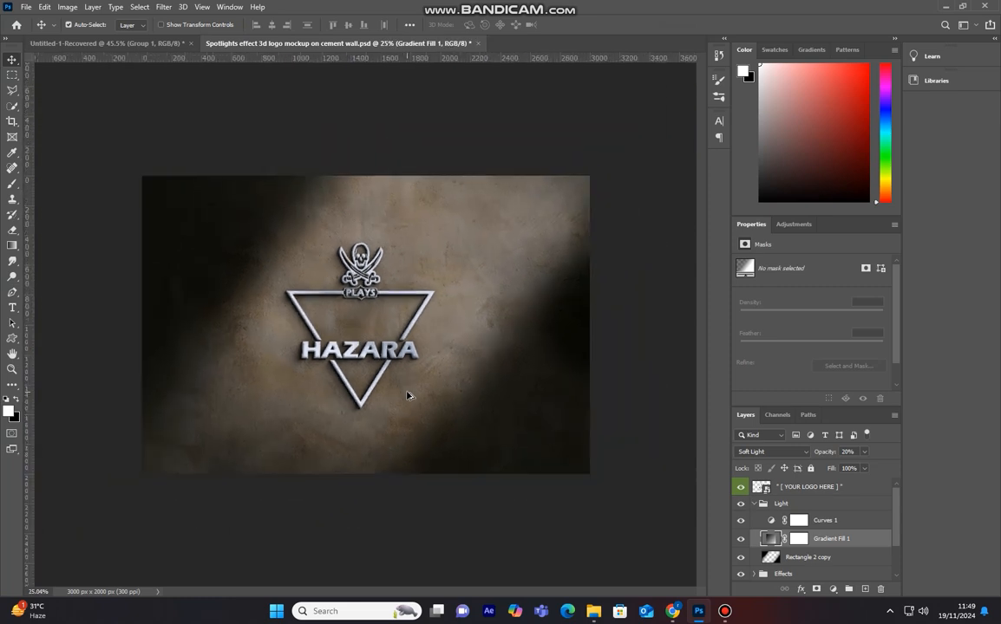